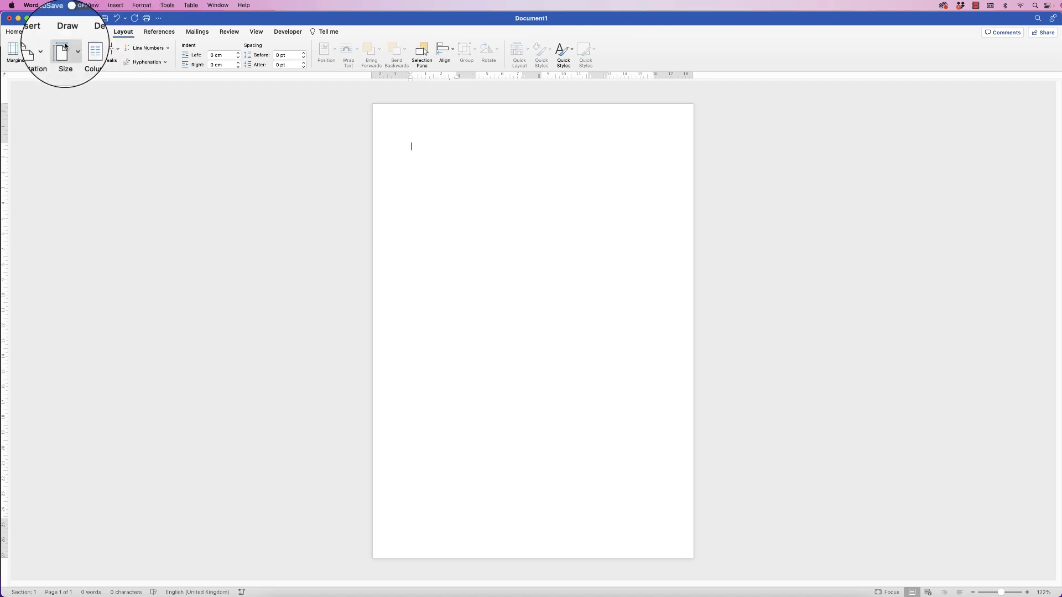
Switch the page to landscape orientation, zoom in slightly and check the ruler.
left_click(39, 56)
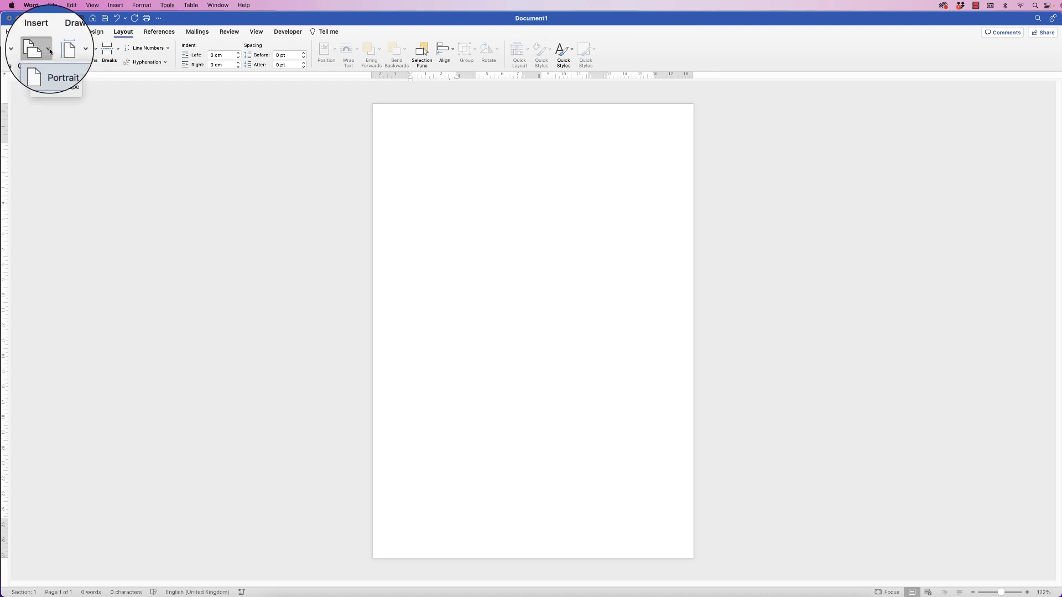
left_click(54, 92)
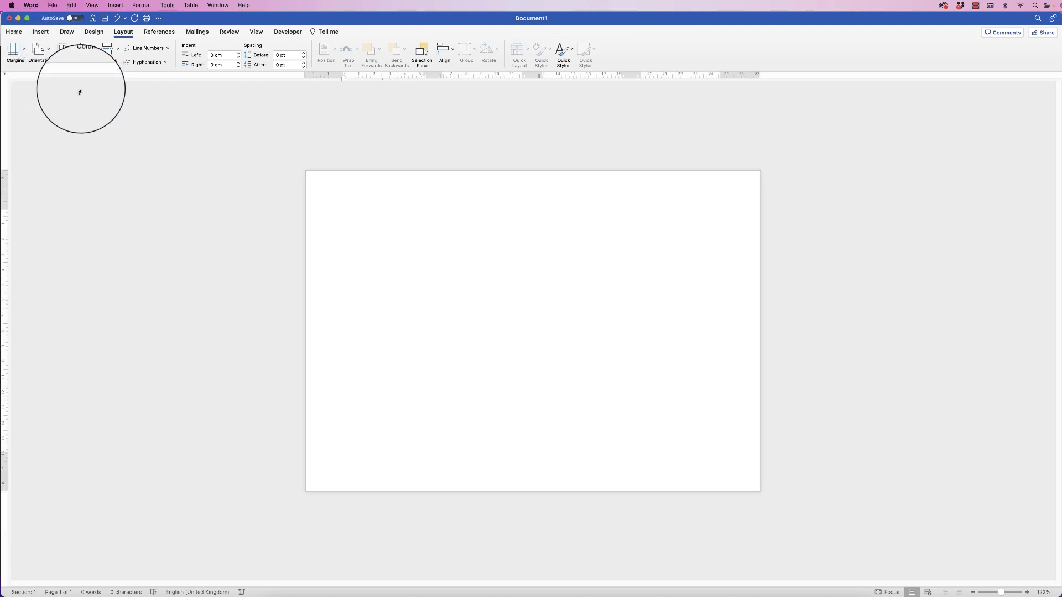
left_click(1005, 594)
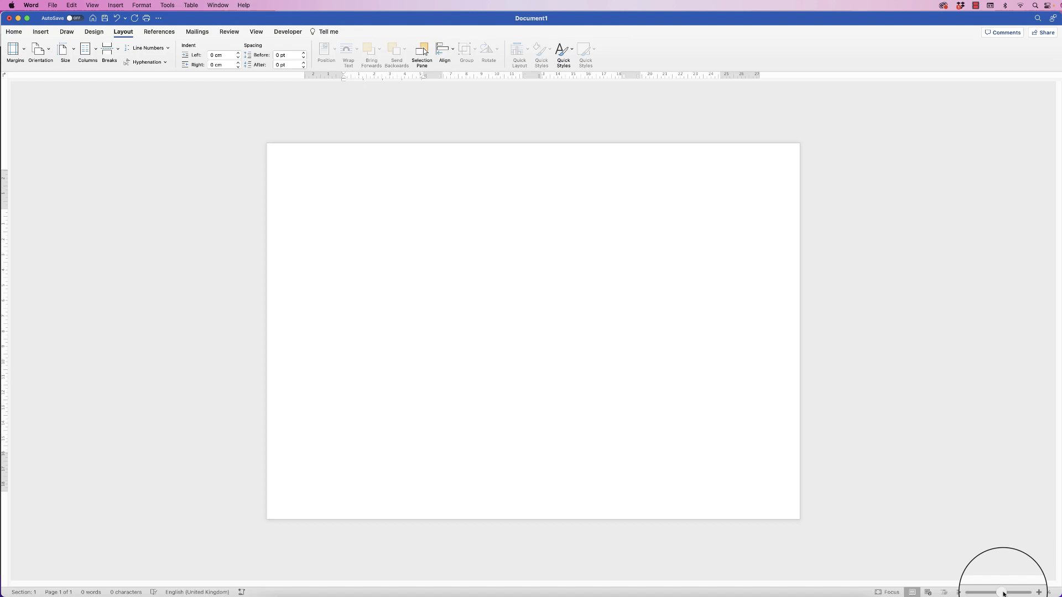
left_click_drag(1004, 593, 1007, 593)
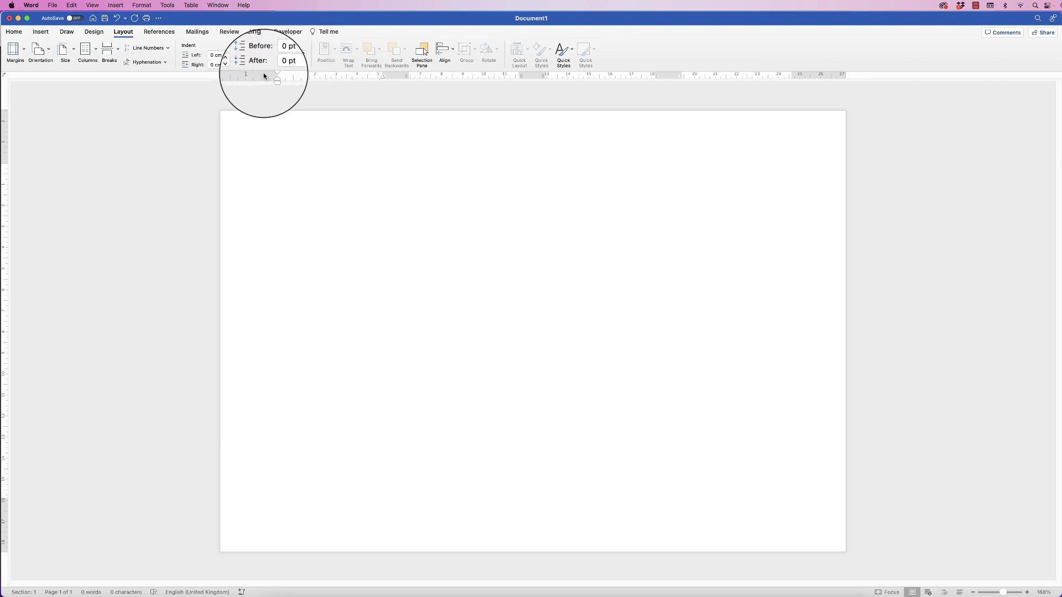
left_click(258, 34)
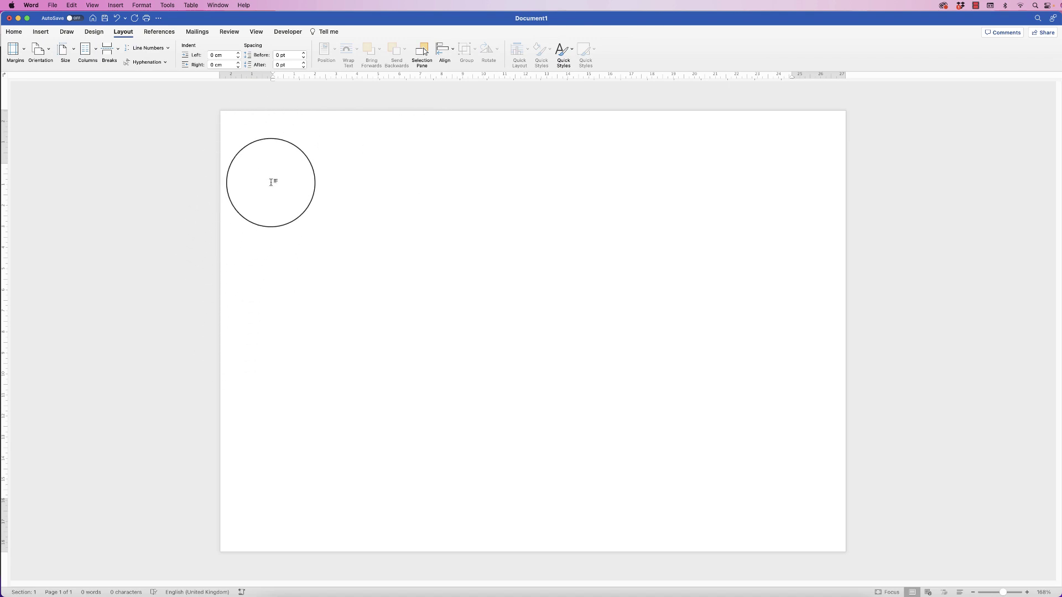
Apply custom margins of top 4 cm and left/right 1.44 cm to the whole document.
left_click(24, 52)
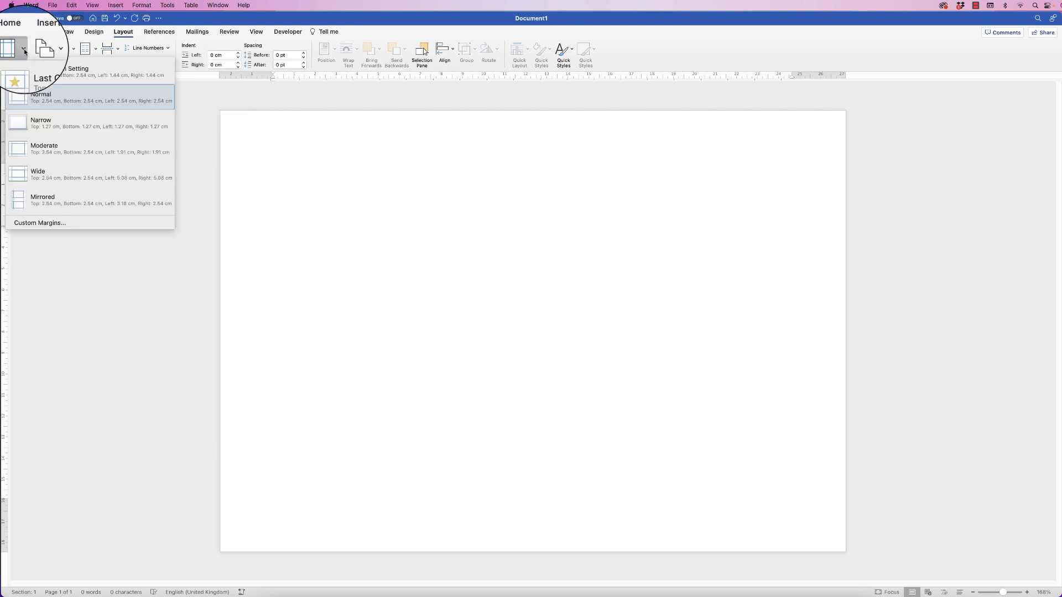
left_click(52, 227)
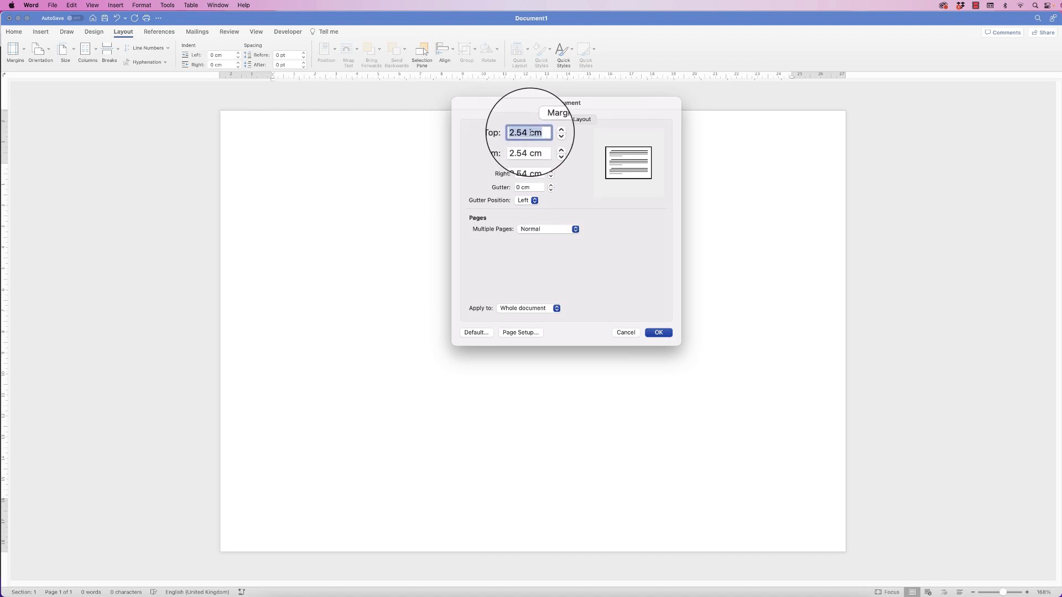
type("4")
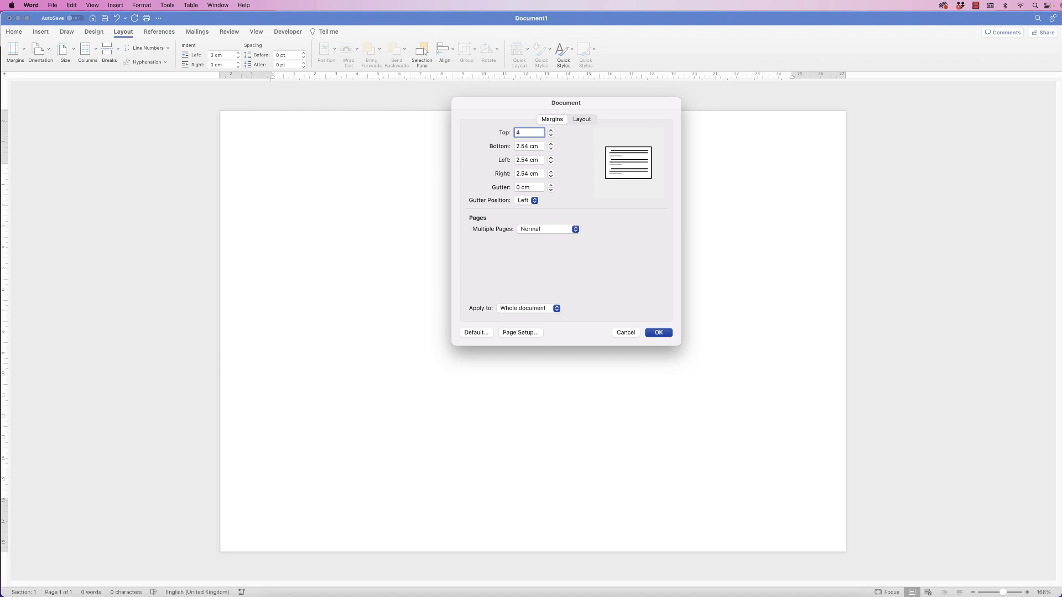
key("Tab")
key("Tab")
type("1")
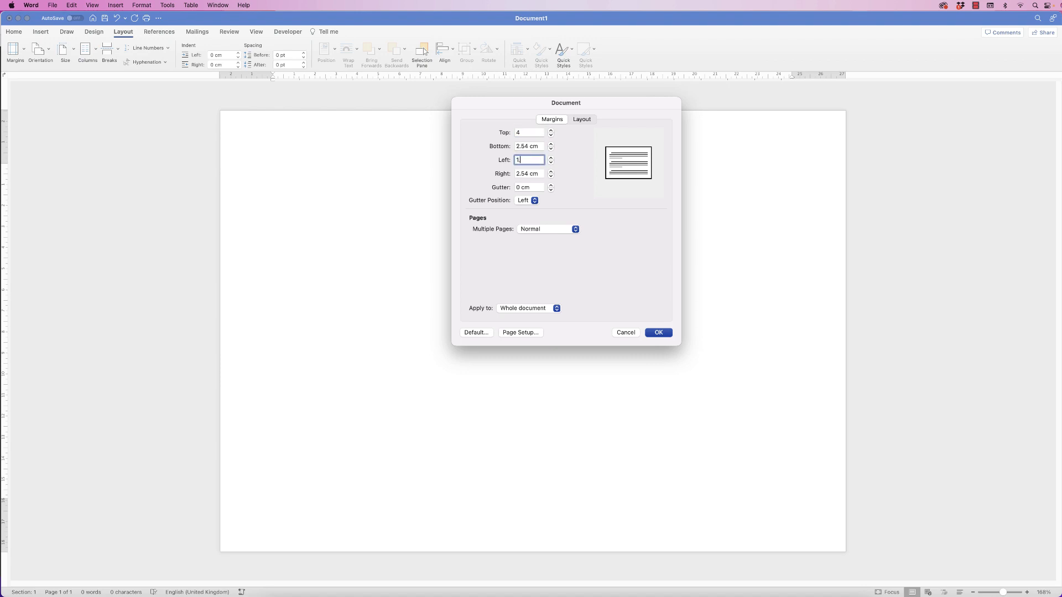
type(".44")
key("Tab")
type("1.4")
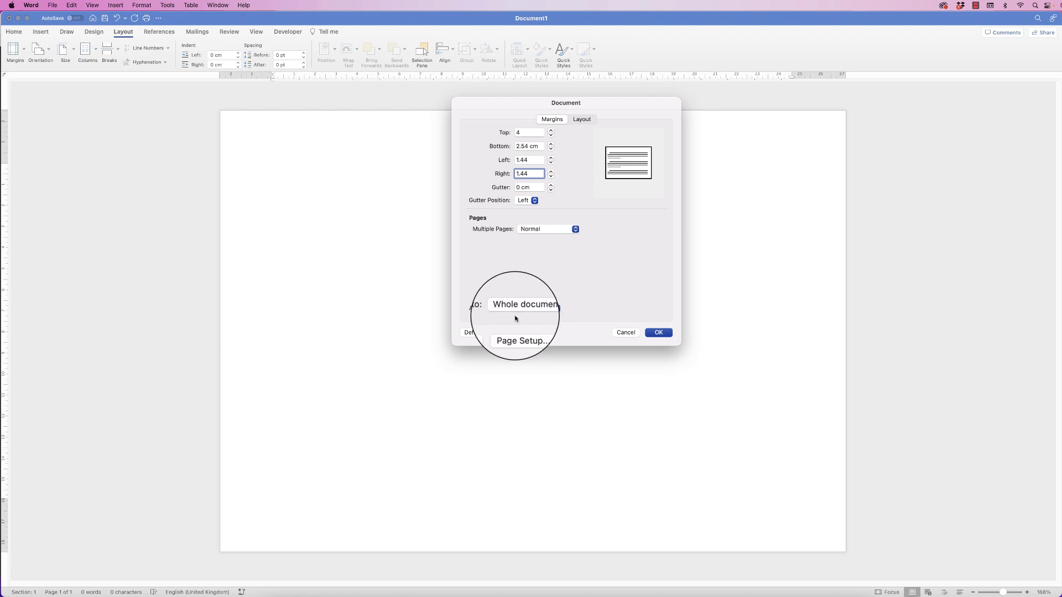
left_click(557, 310)
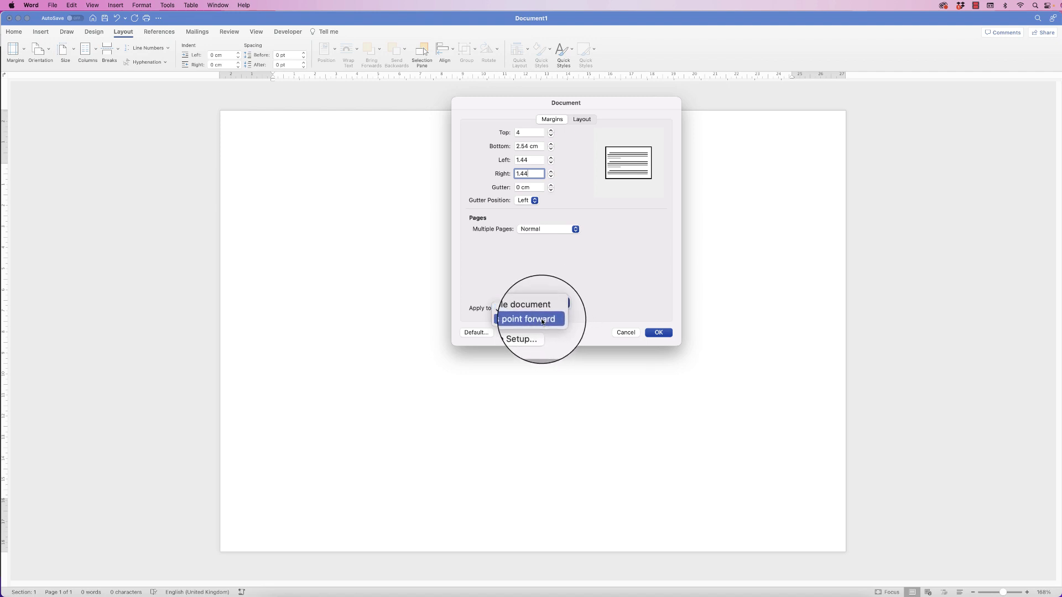
left_click(604, 276)
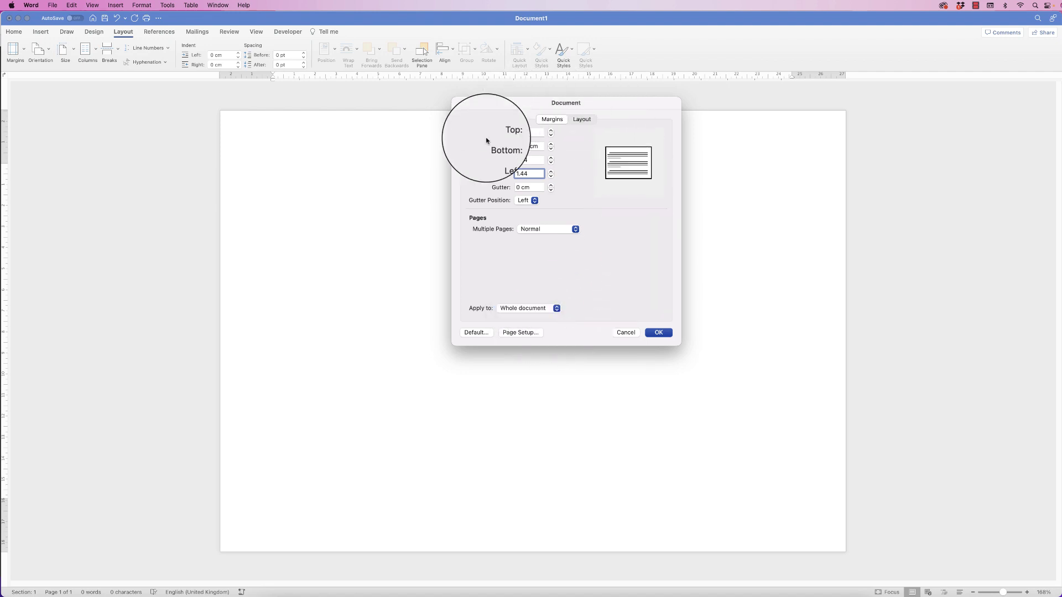
left_click(654, 334)
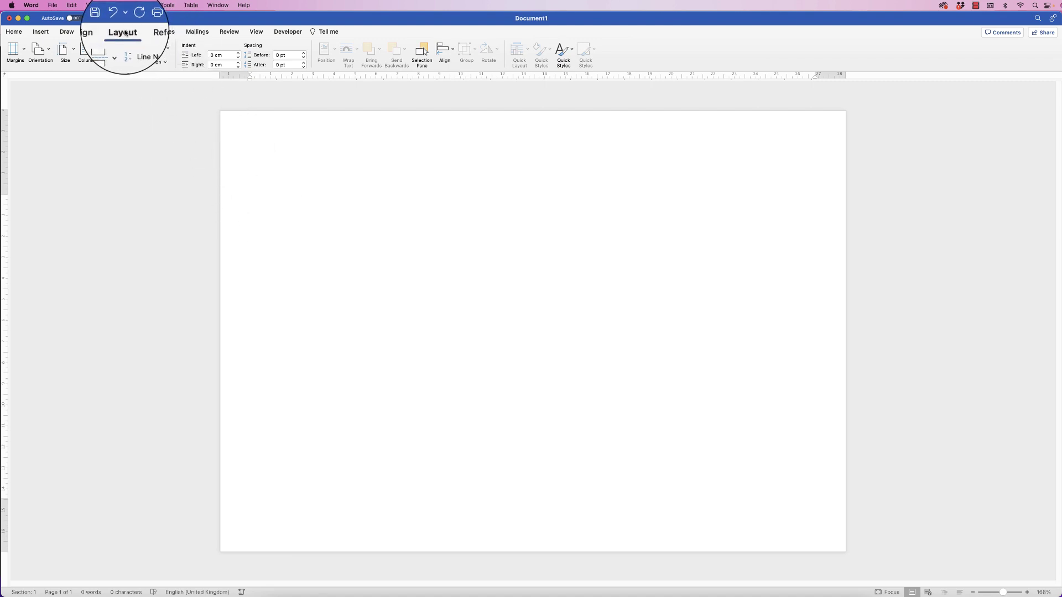
In More Columns, step the number of columns up to 4.
left_click(89, 52)
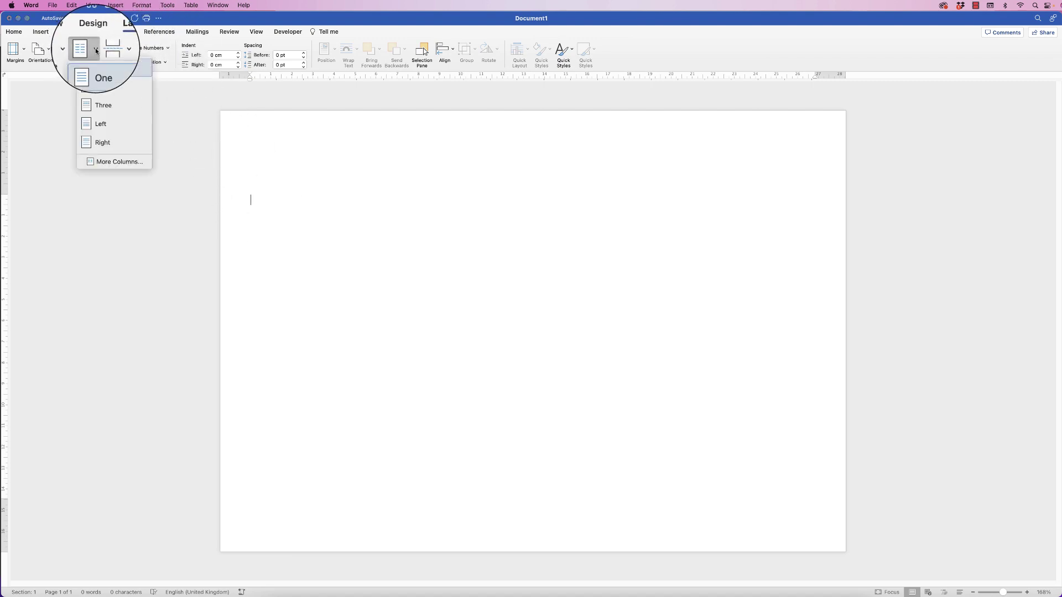
left_click(109, 164)
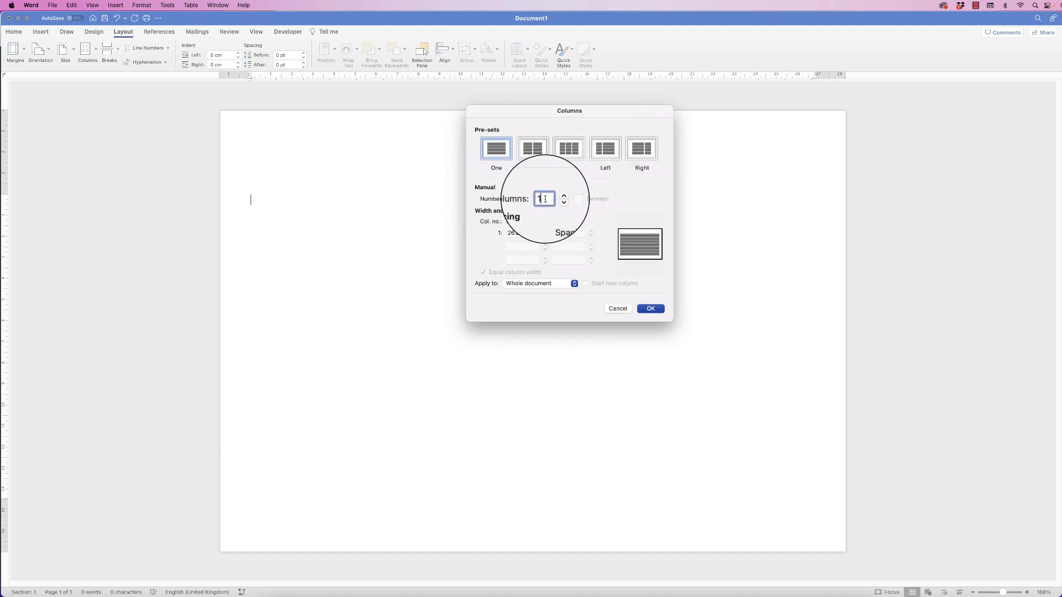
type("4")
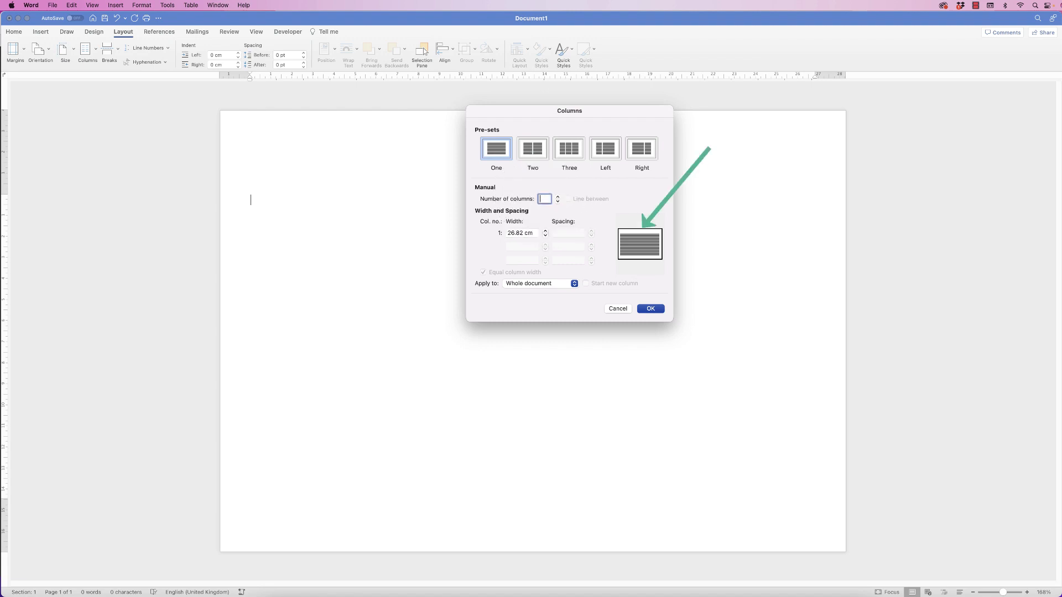
key("Down")
key("Down")
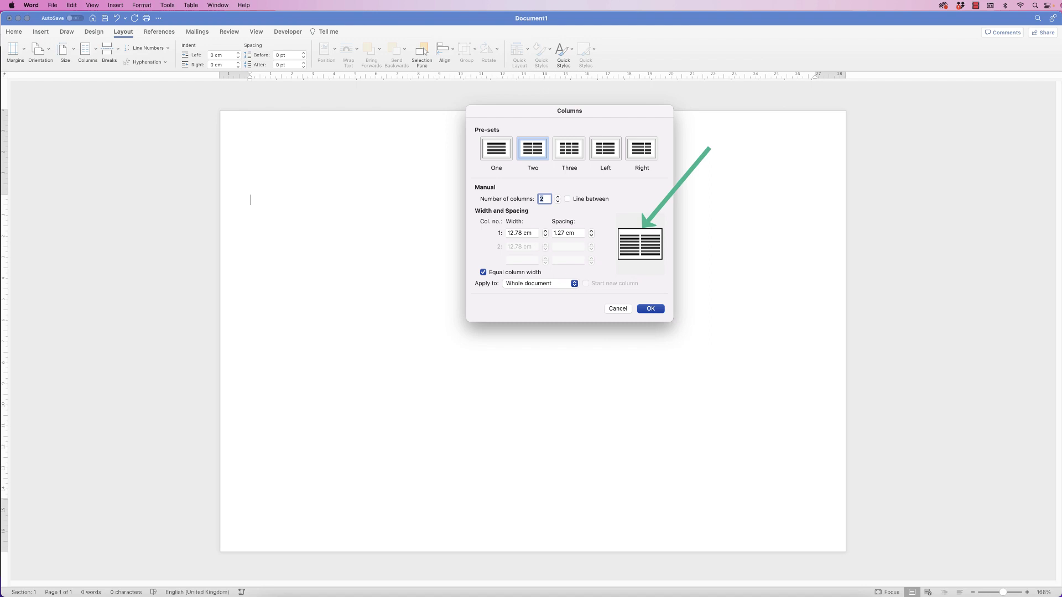
key("Up")
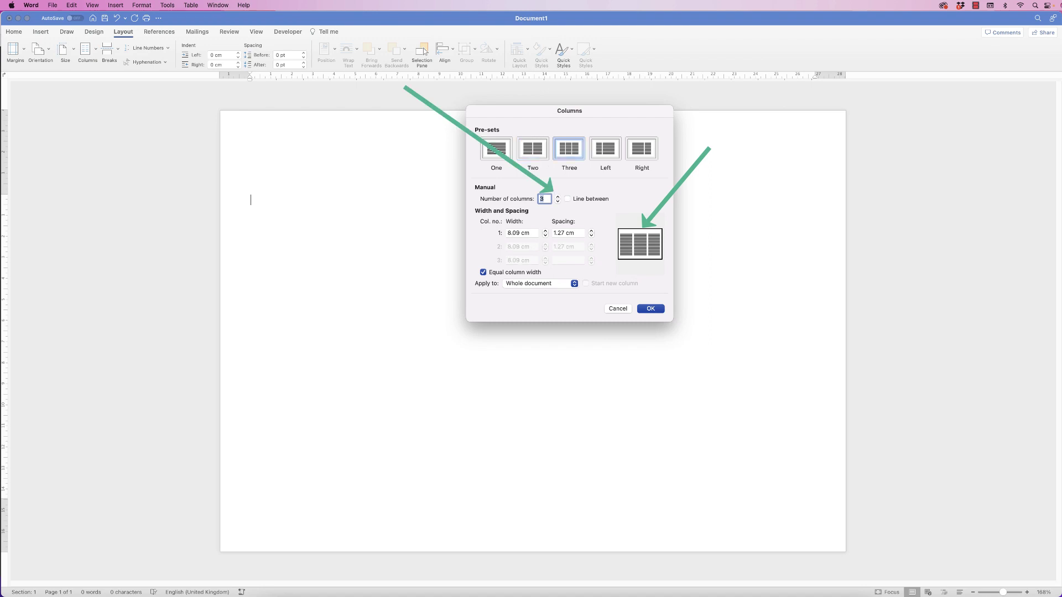
key("Up")
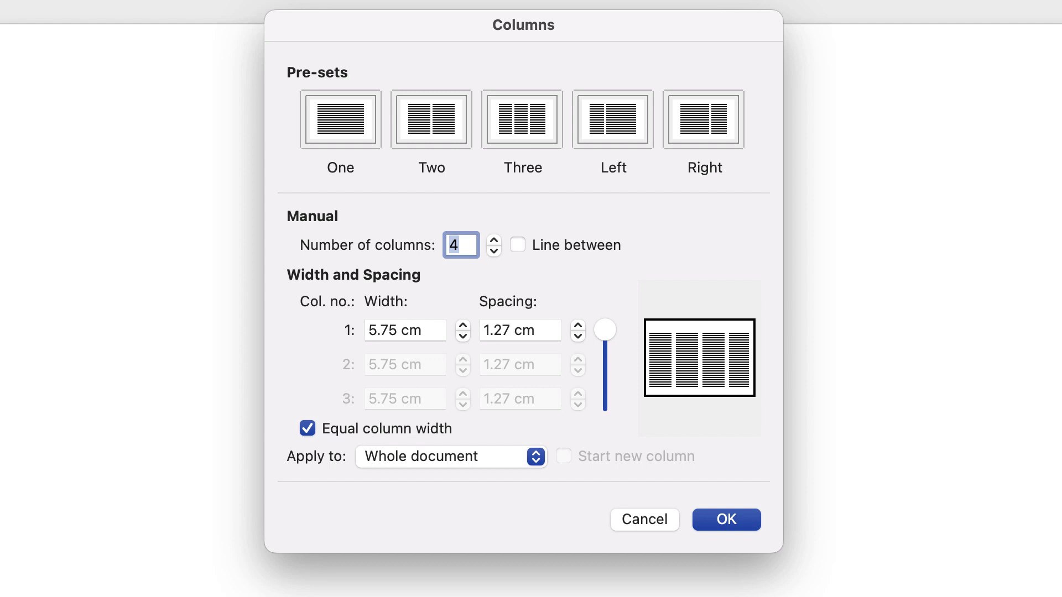
Try unequal columns, adjusting column 1 spacing and widening column 2 to 7.3 cm.
left_click(307, 428)
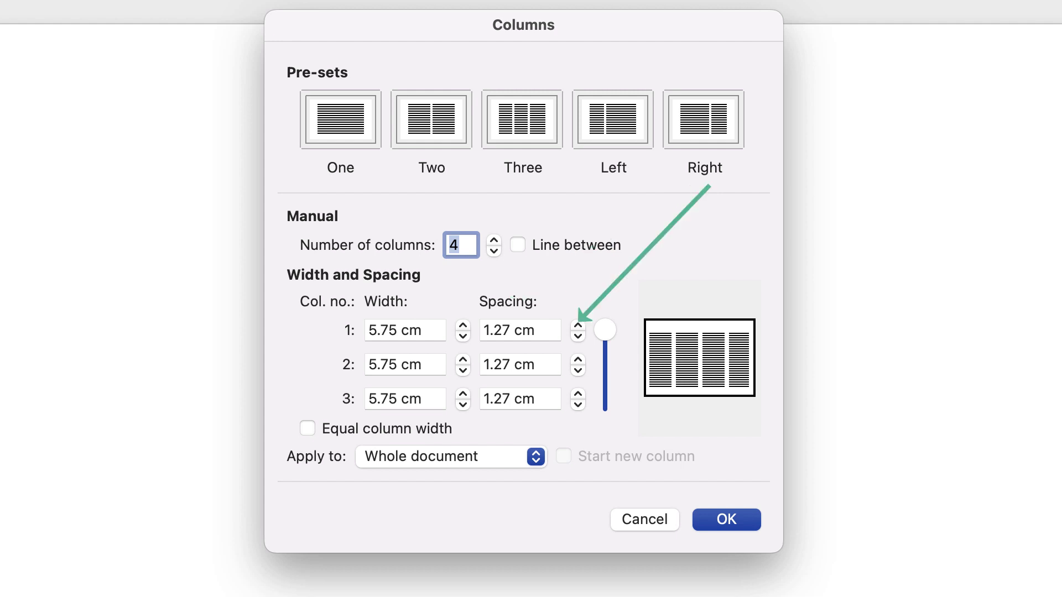
left_click(577, 325)
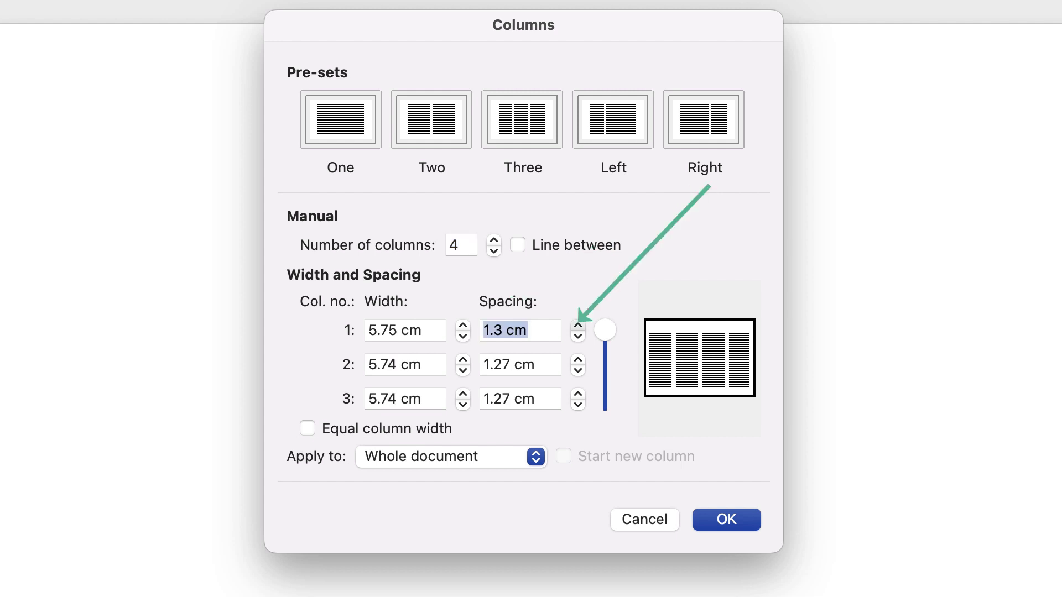
left_click(578, 325)
key("Up")
key("Up")
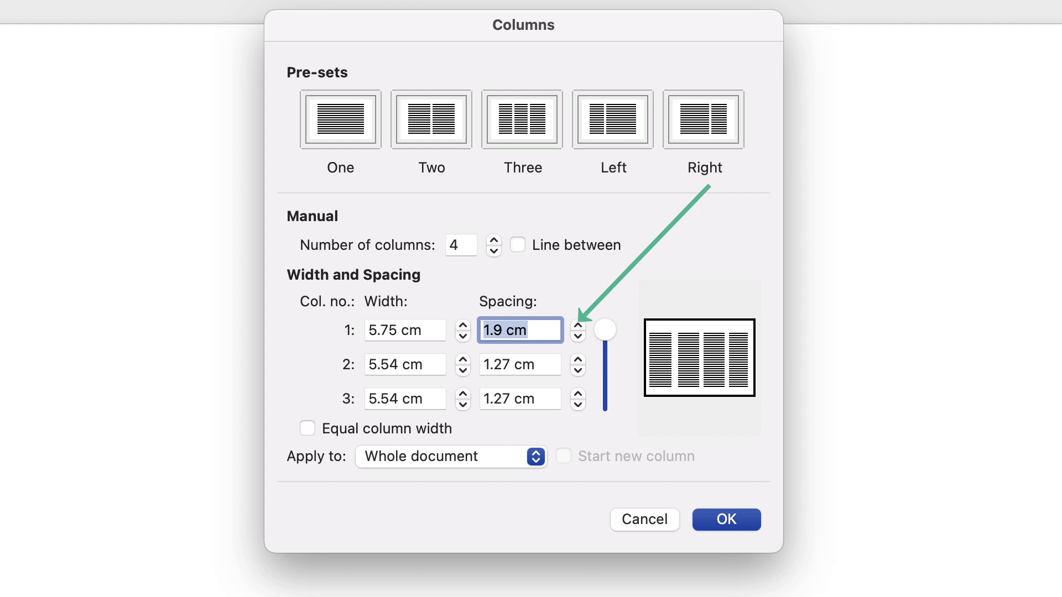
key("Up")
key("Up")
key("Up")
key("Up")
key("Up")
key("Up")
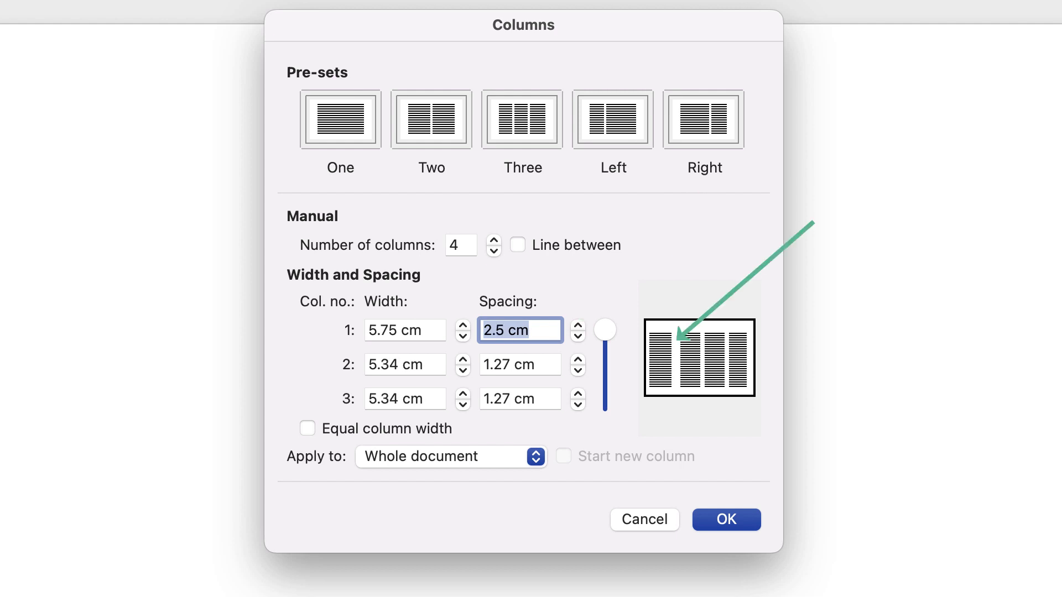
key("Down")
key("Down")
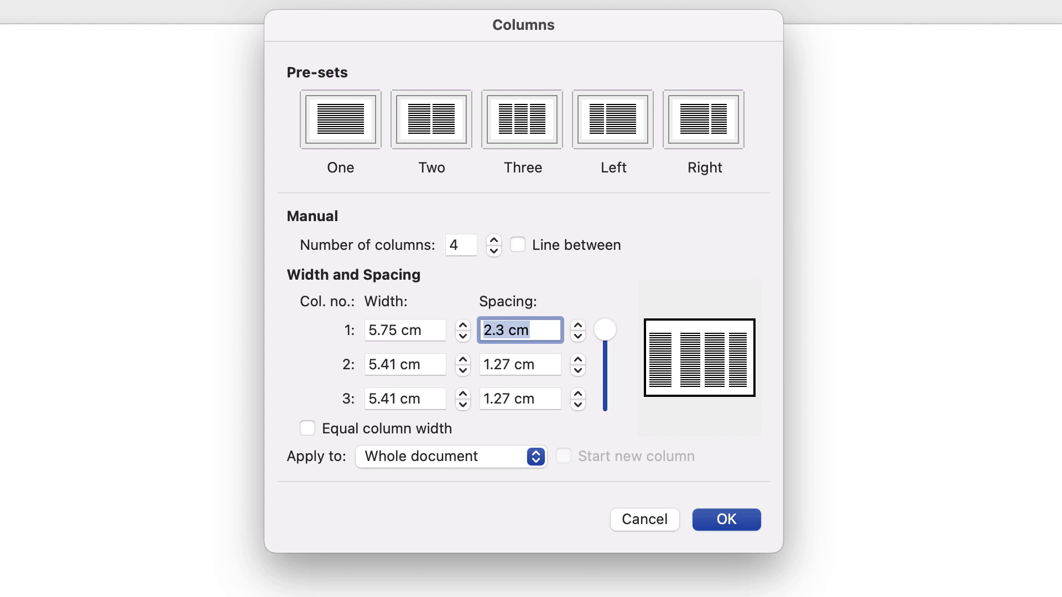
key("Down")
key("Down")
key("Down")
key("Down")
key("Down")
key("Down")
key("Down")
key("Down")
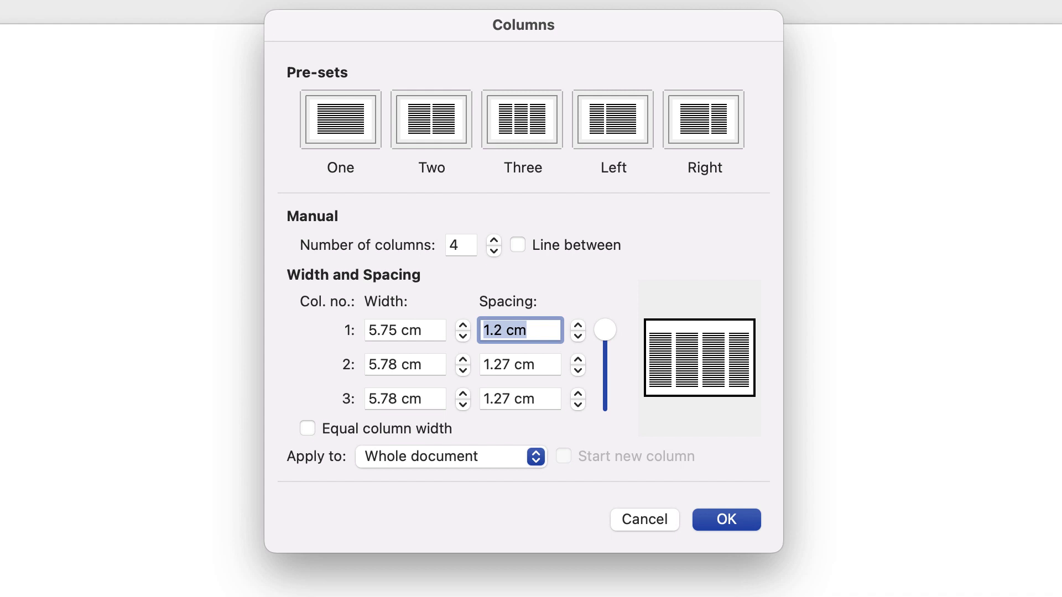
type("1.")
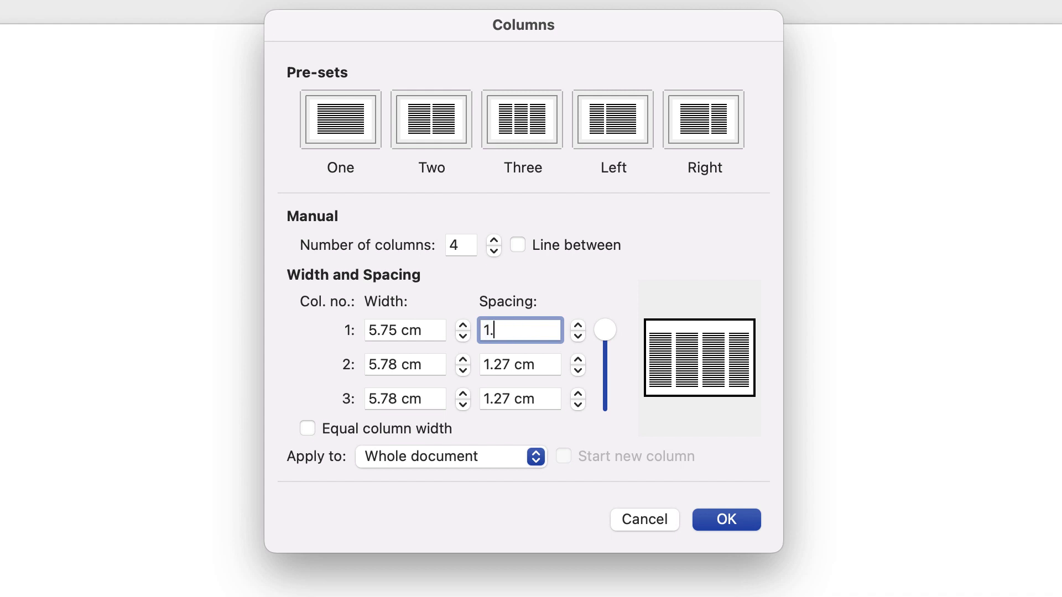
type("27")
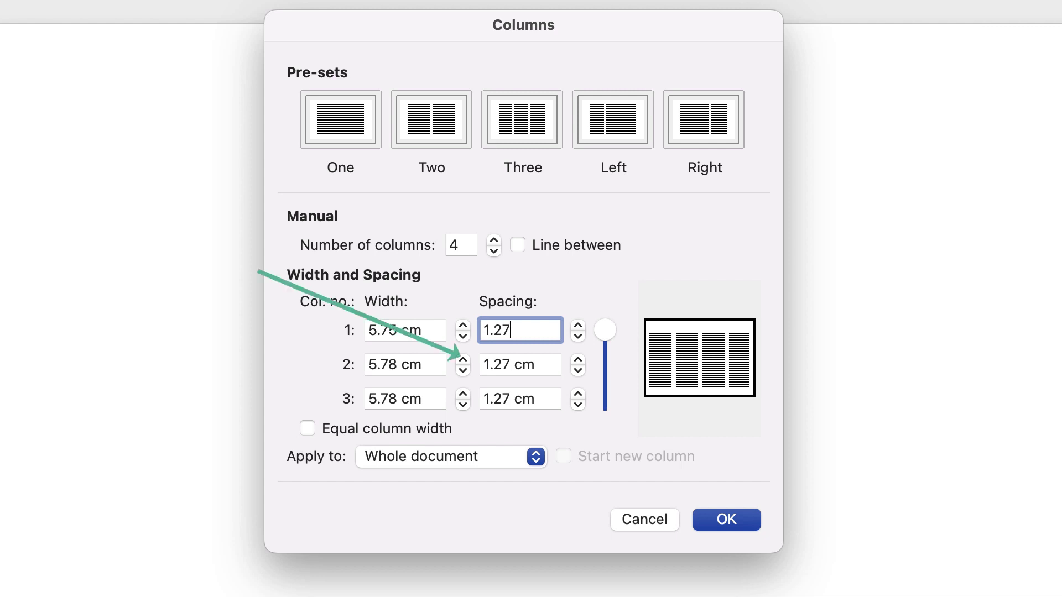
key("Tab")
key("Up")
key("Up")
key("Up")
key("Up")
key("Up")
key("Up")
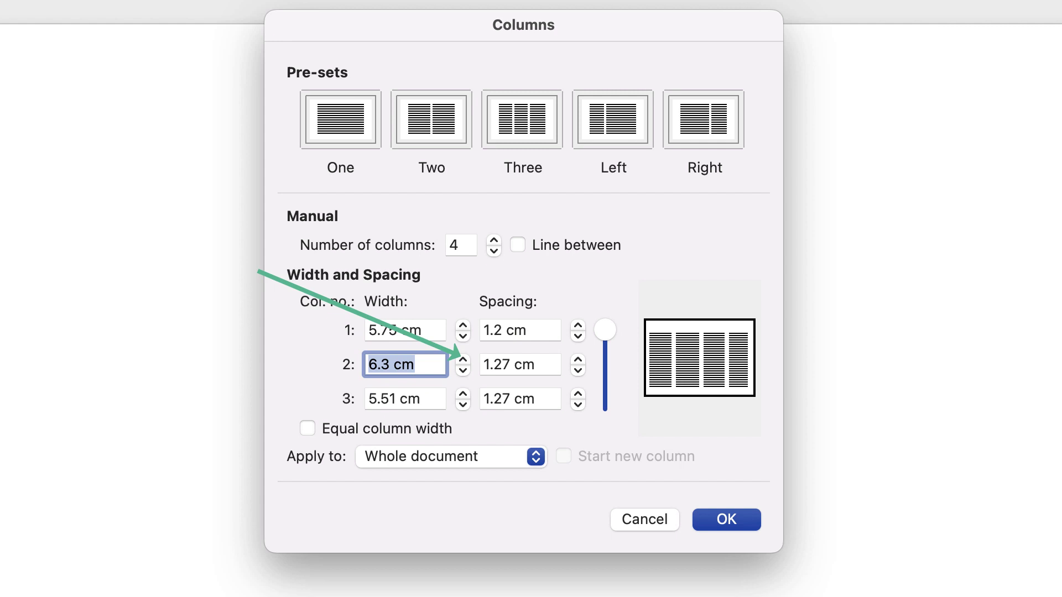
key("Up")
key("Up")
key("Up")
key("Up")
key("Up")
key("Up")
key("Up")
key("Up")
key("Up")
key("Up")
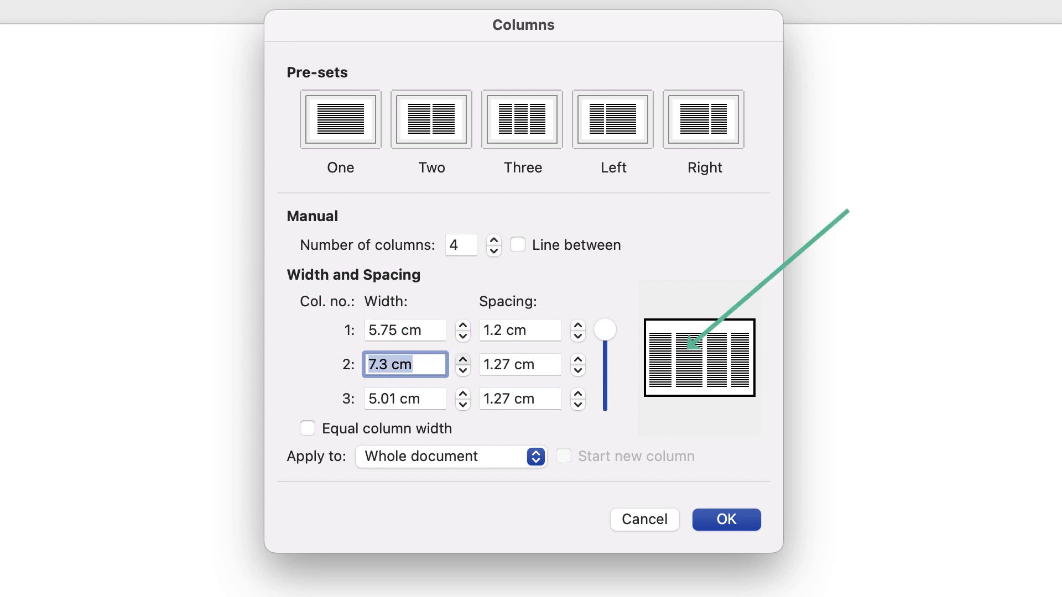
key("Up")
key("Up")
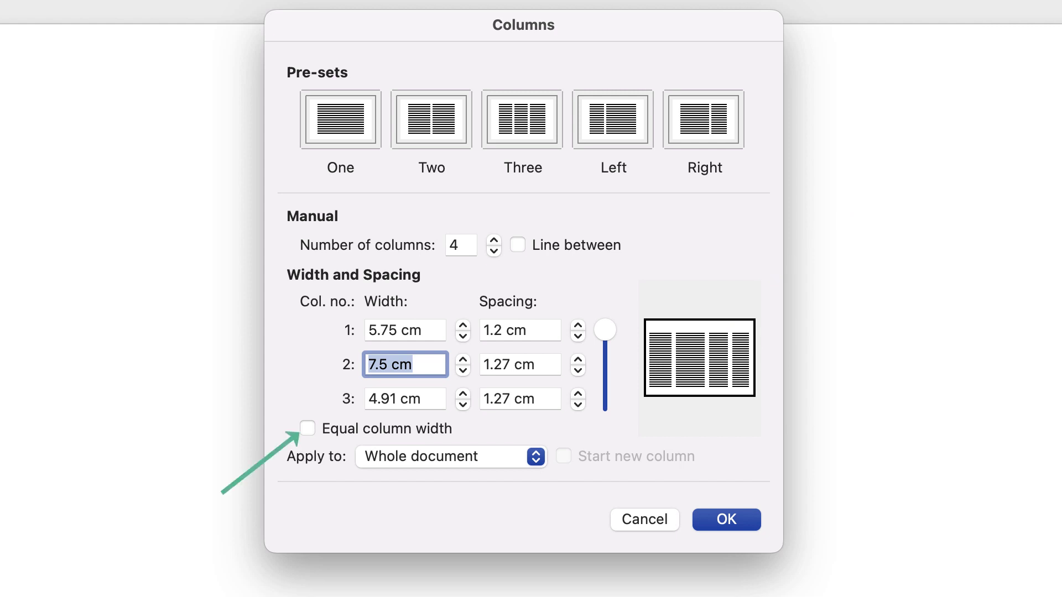
Restore equal column widths and keep them applied to the whole document.
left_click(307, 428)
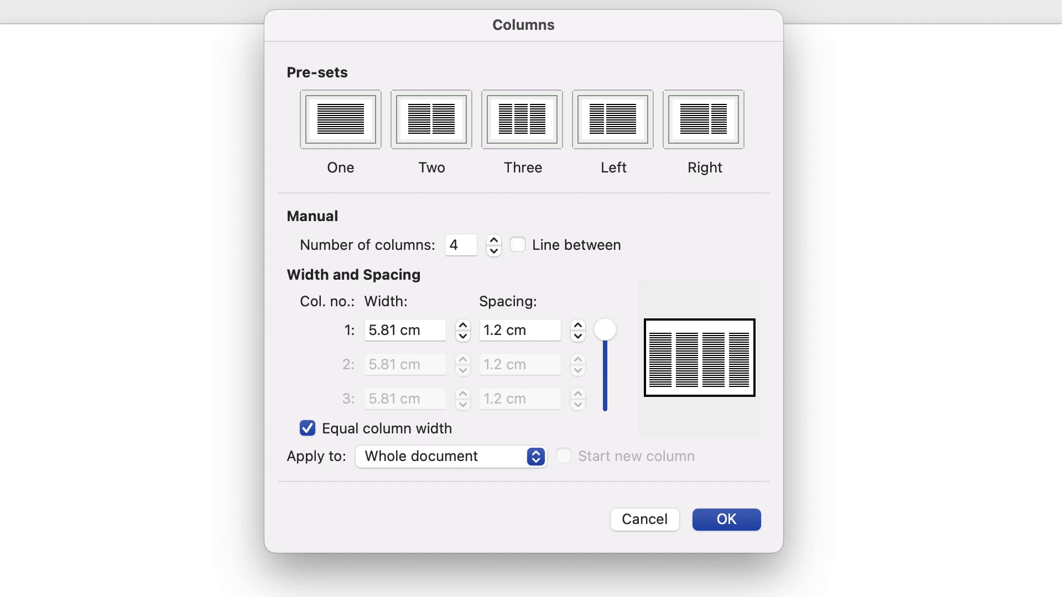
left_click(535, 457)
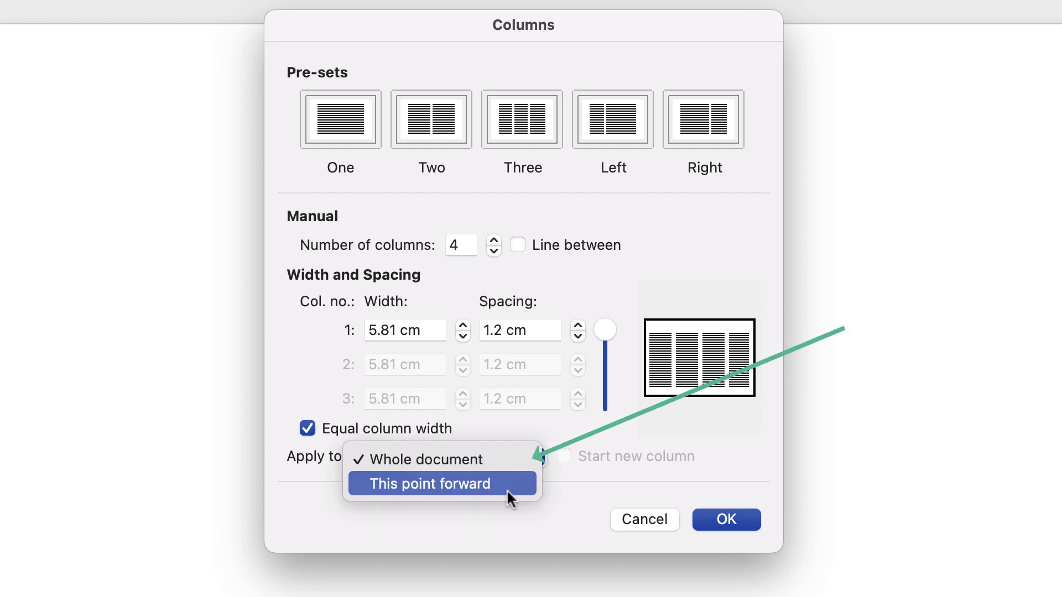
left_click(727, 420)
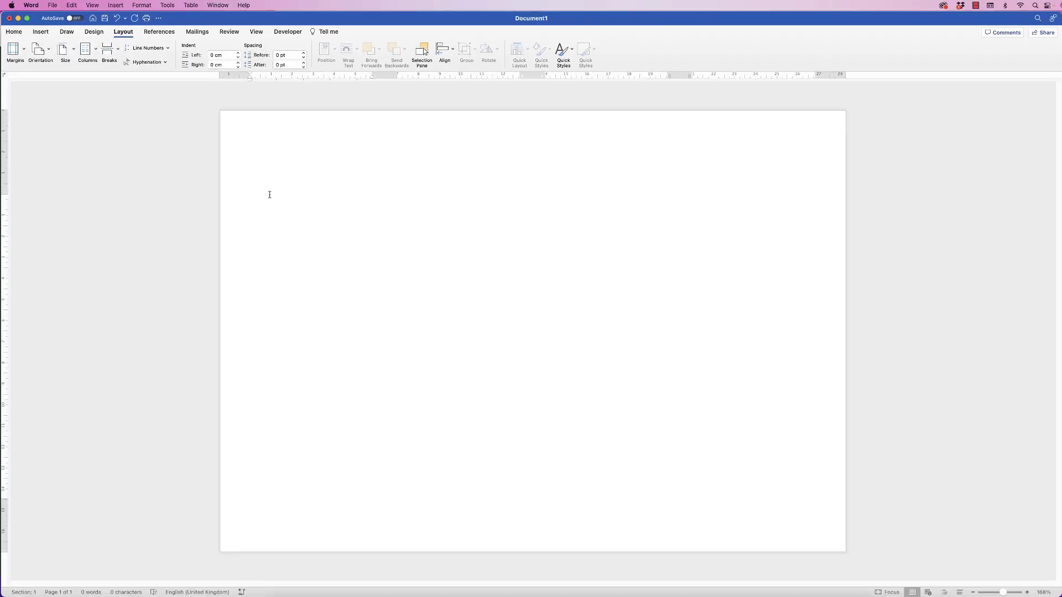
type("=")
type("RAND(")
type(")")
Generate =RAND() sample paragraphs and paste two extra copies to fill the fourth column.
key("Return")
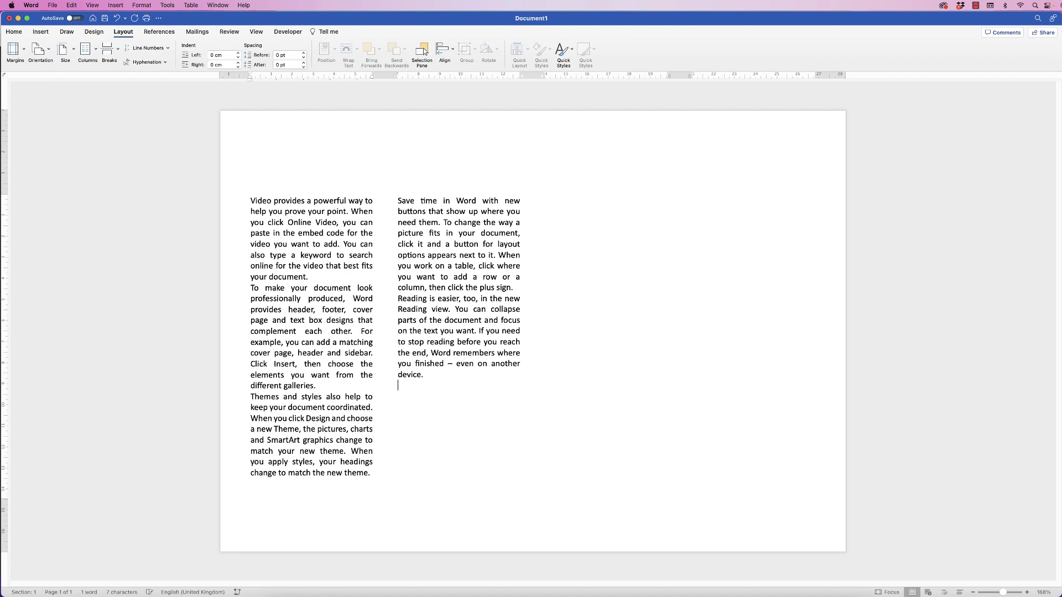
left_click_drag(441, 379, 409, 207)
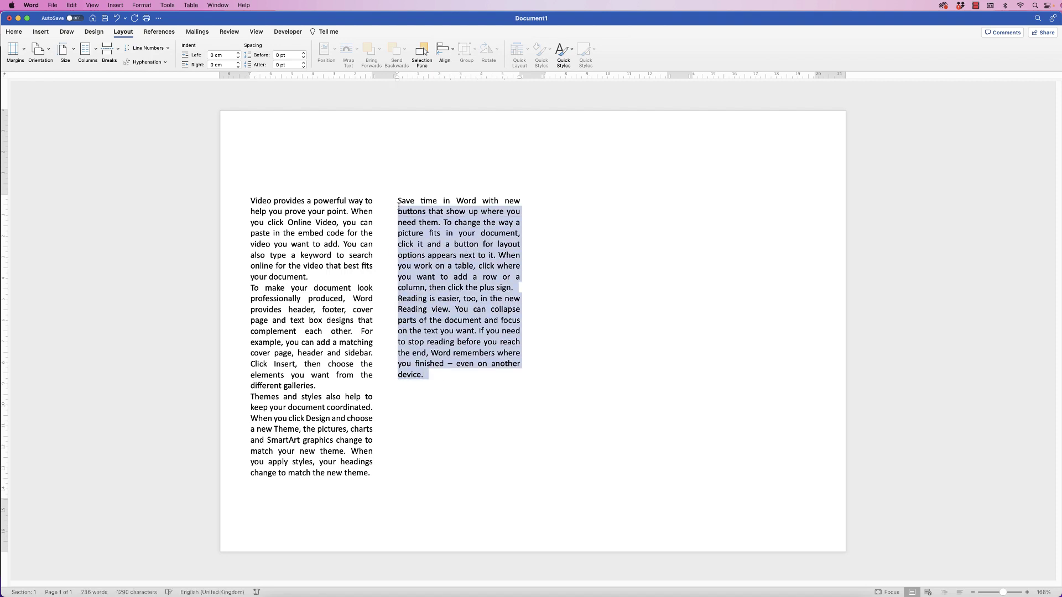
left_click(427, 391)
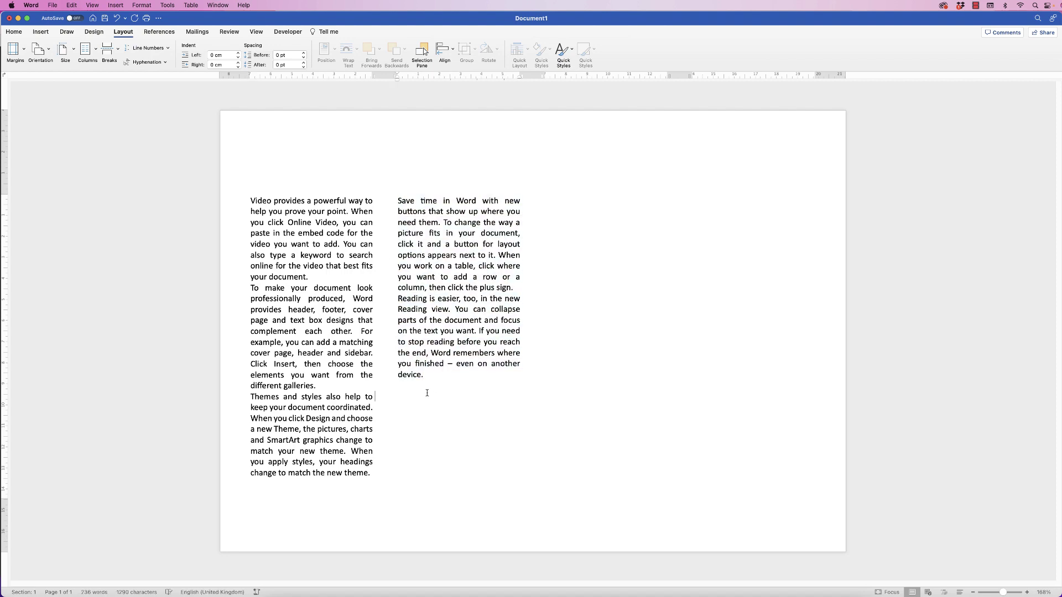
type("Save time in Word with new buttons that show up where you need them. To change the way a picture fits in your document, click it and a button for layout options appears next to it. When you work on a table, click where you want to add a row or a column, then click the plus sign. Reading is easier, too, in the new Reading view. You can collapse parts of the document and focus on the text you want. If you need to stop reading before you reach the end, Word remembers where you finished – even on another device.")
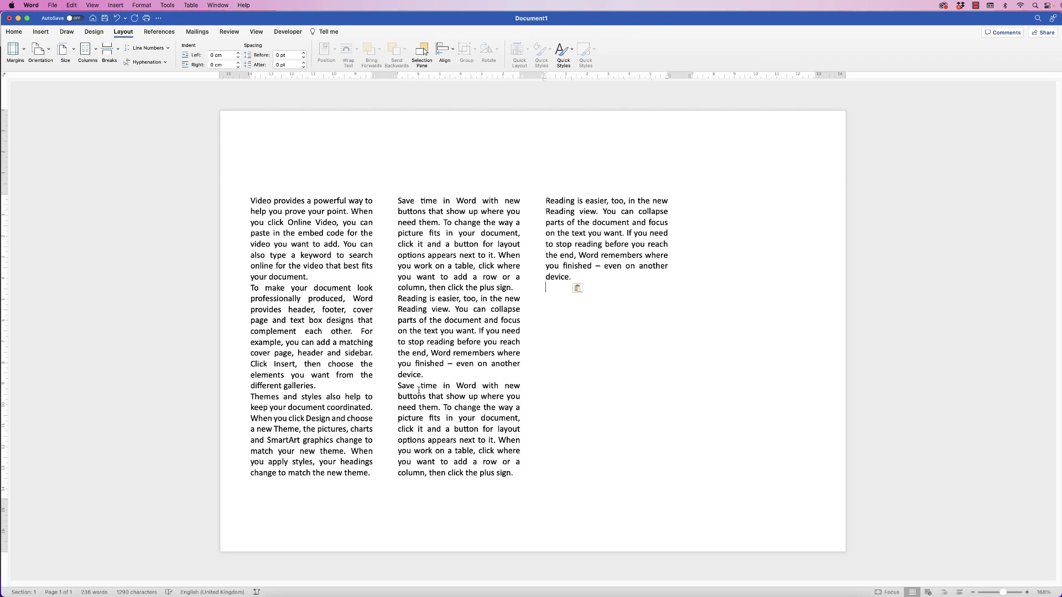
type("Save time in Word with new buttons that show up where you need them. To change the way a picture fits in your document, click it and a button for layout options appears next to it. When you work on a table, click where you want to add a row or a column, then click the plus sign. Reading is easier, too, in the new Reading view. You can collapse parts of the document and focus on the text you want. If you need to stop reading before you reach the end, Word remembers where you finished – even on another device.")
key("super+v")
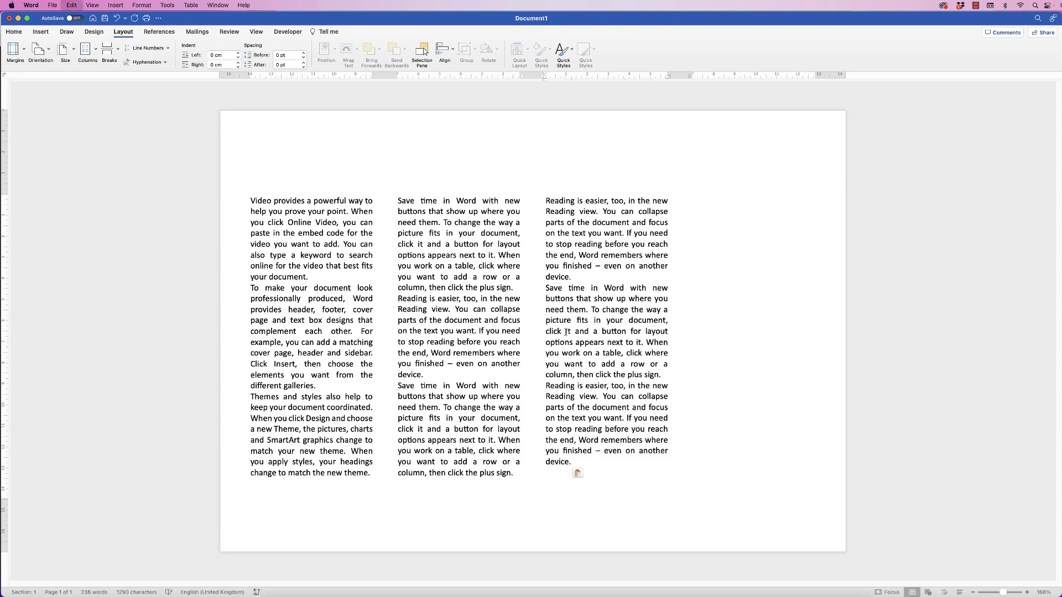
Delete the overflowing sentence fragment so text fits one page, then select all.
left_click_drag(813, 368, 751, 359)
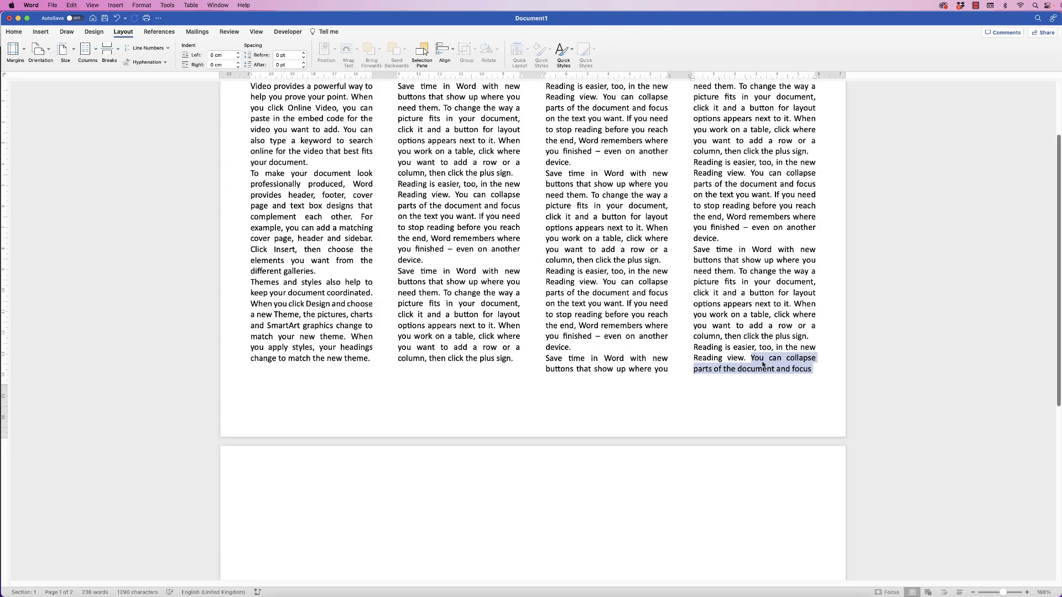
key("BackSpace")
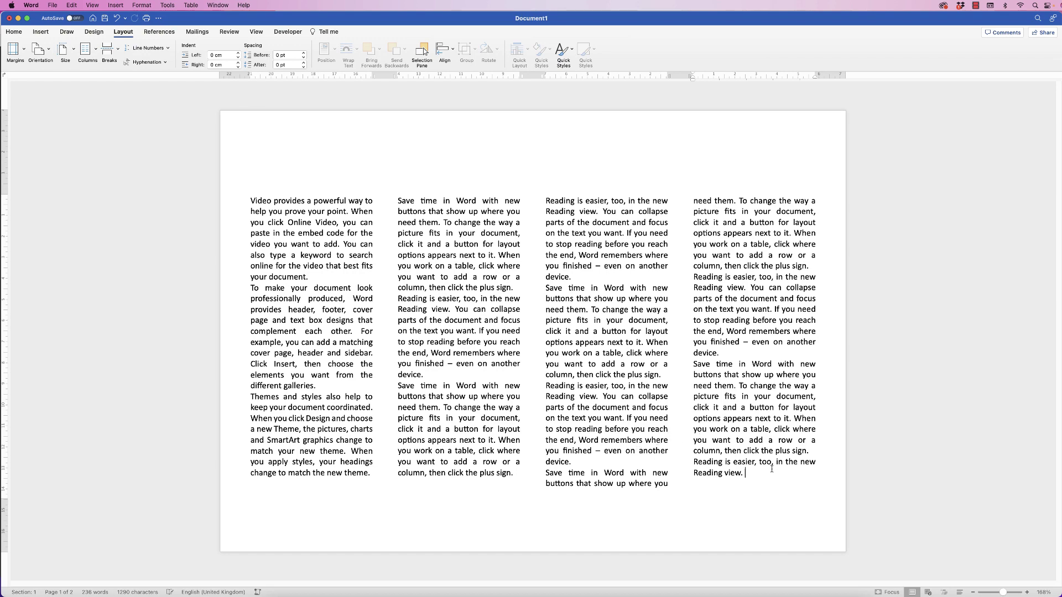
key("super+a")
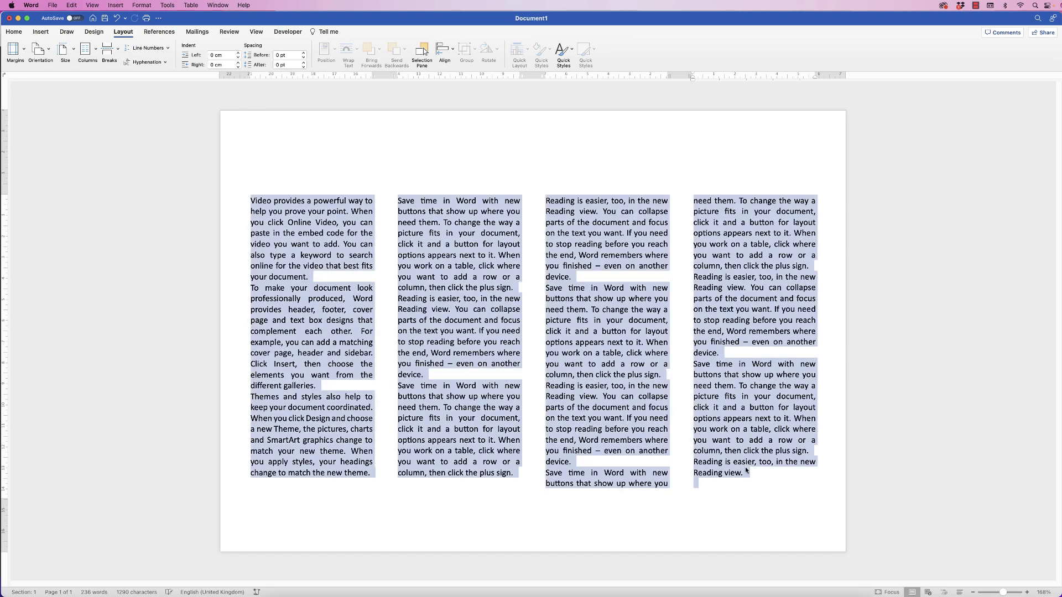
Try left, center and right alignment, then justify all the text.
left_click(14, 32)
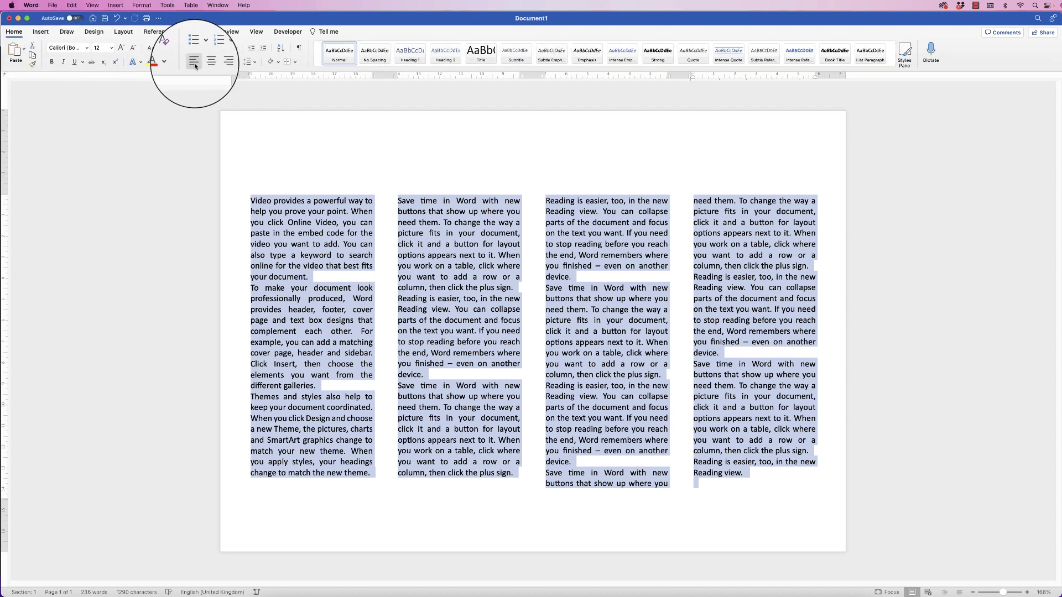
left_click(194, 63)
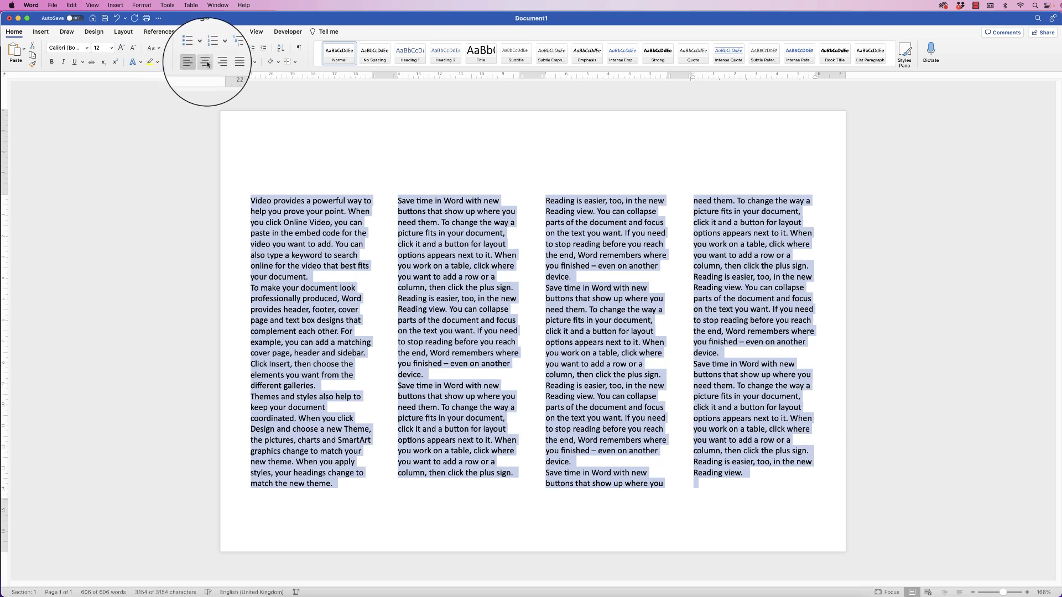
left_click(207, 64)
left_click(228, 65)
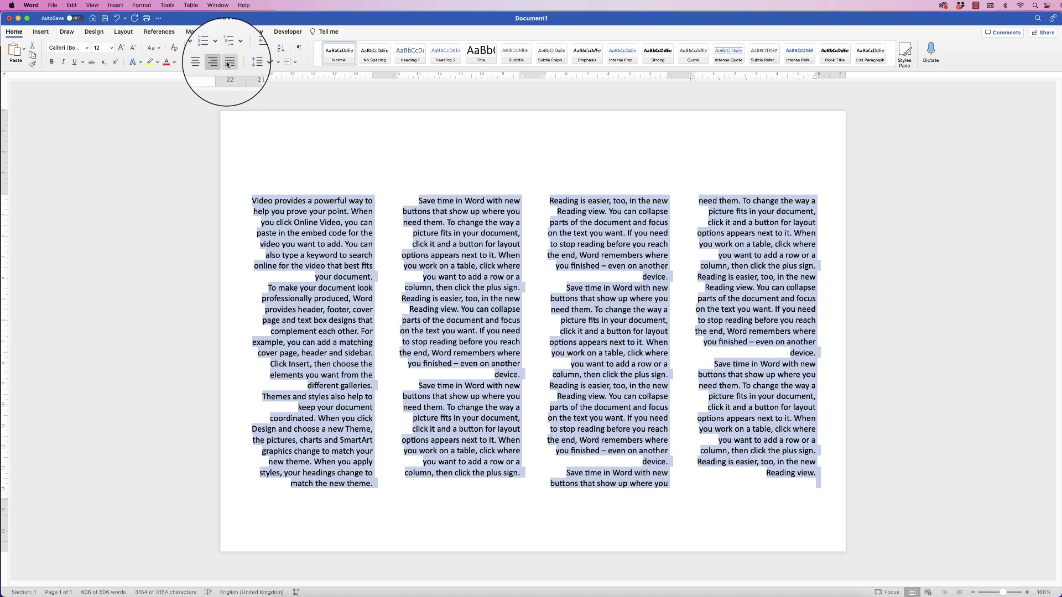
left_click(246, 62)
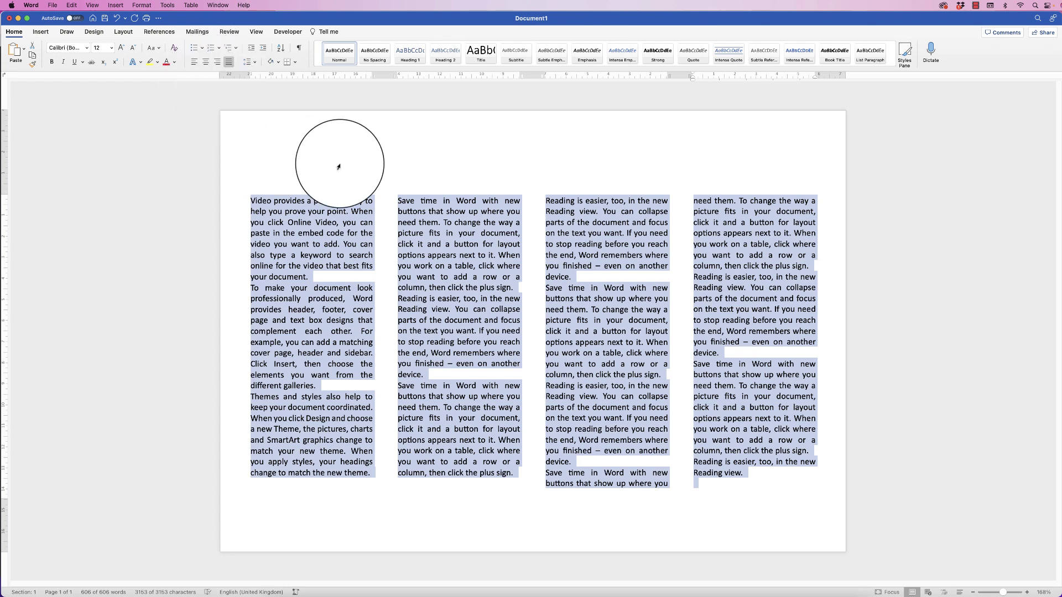
left_click(403, 161)
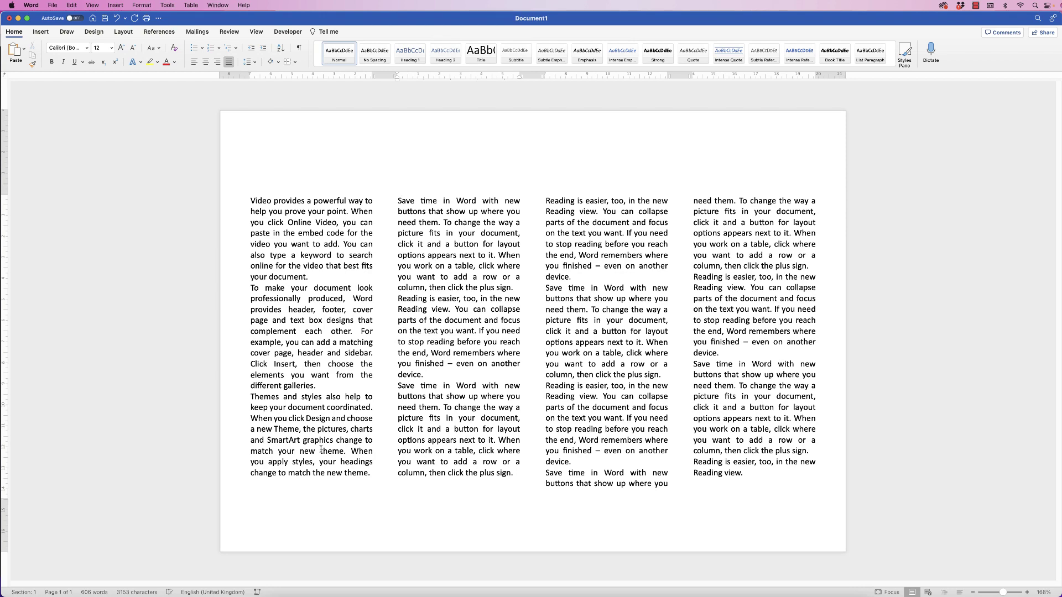
Drag the bottom margin down on the vertical ruler and zoom out to the whole page.
mouse_move(6, 496)
left_mouse_down()
mouse_move(13, 576)
mouse_move(12, 510)
left_mouse_up()
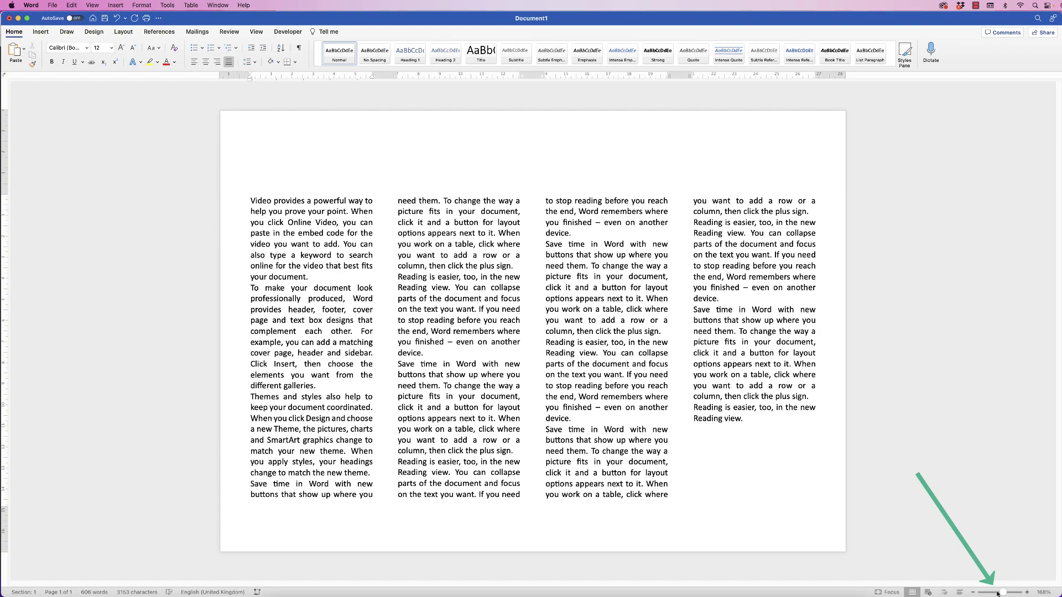
left_click_drag(1003, 592, 1002, 594)
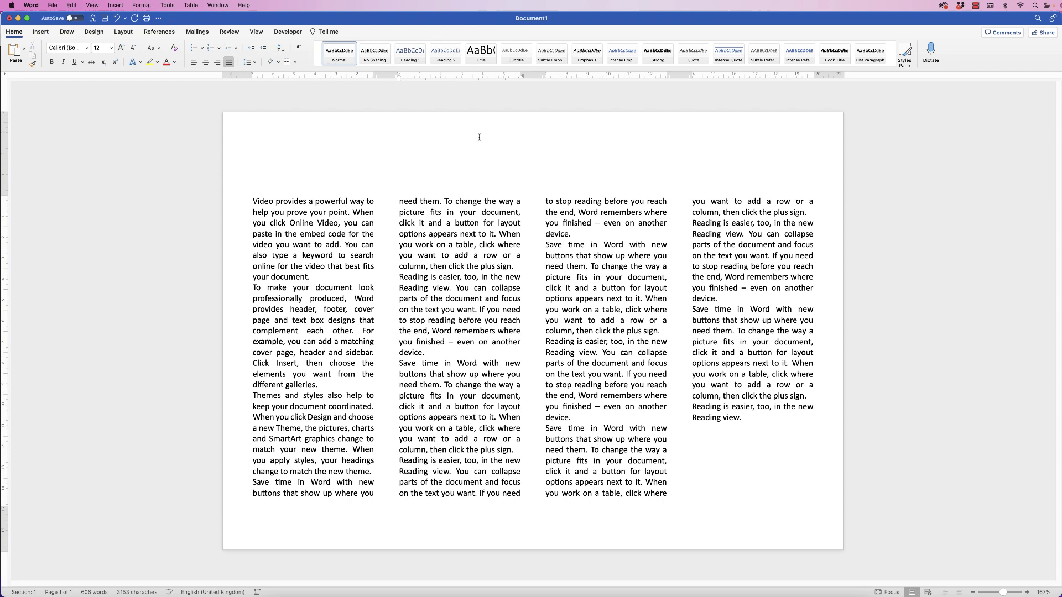
Draw a wide horizontal text box above the four columns.
left_click(40, 32)
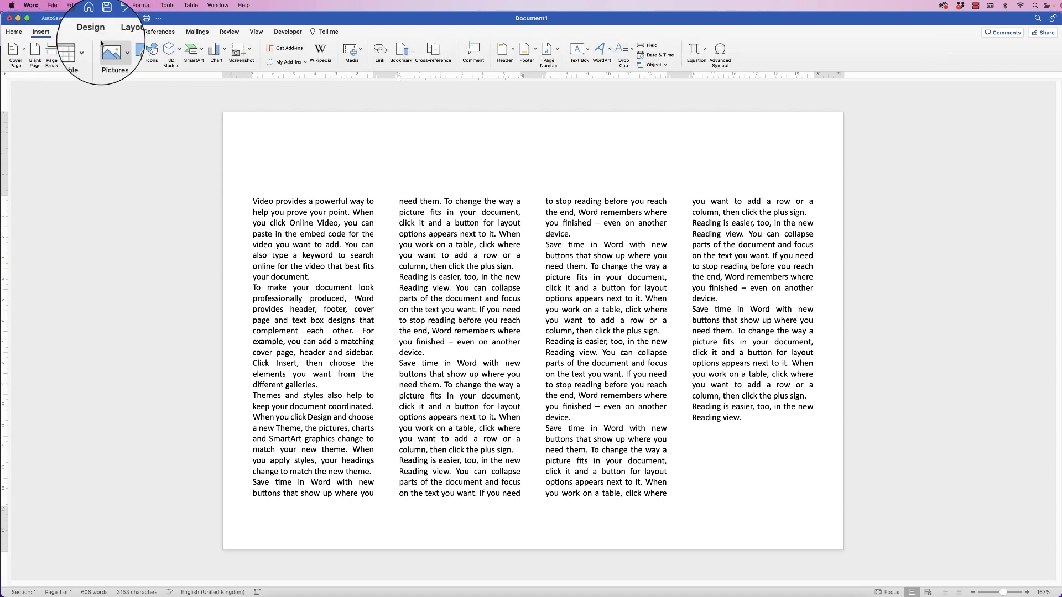
left_click(587, 48)
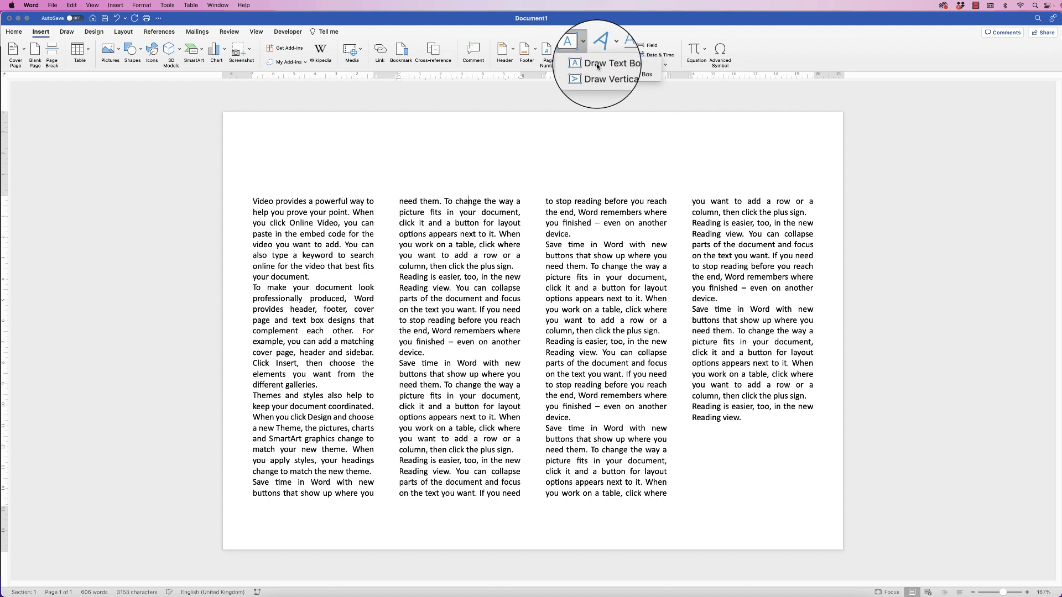
left_click(601, 68)
left_click_drag(376, 128, 705, 181)
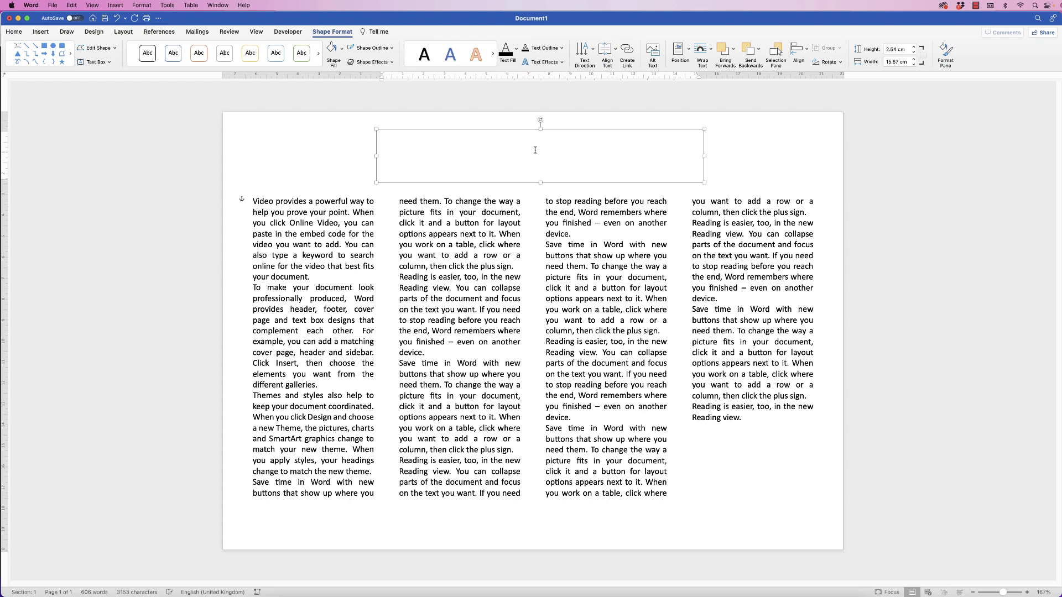
left_click(758, 145)
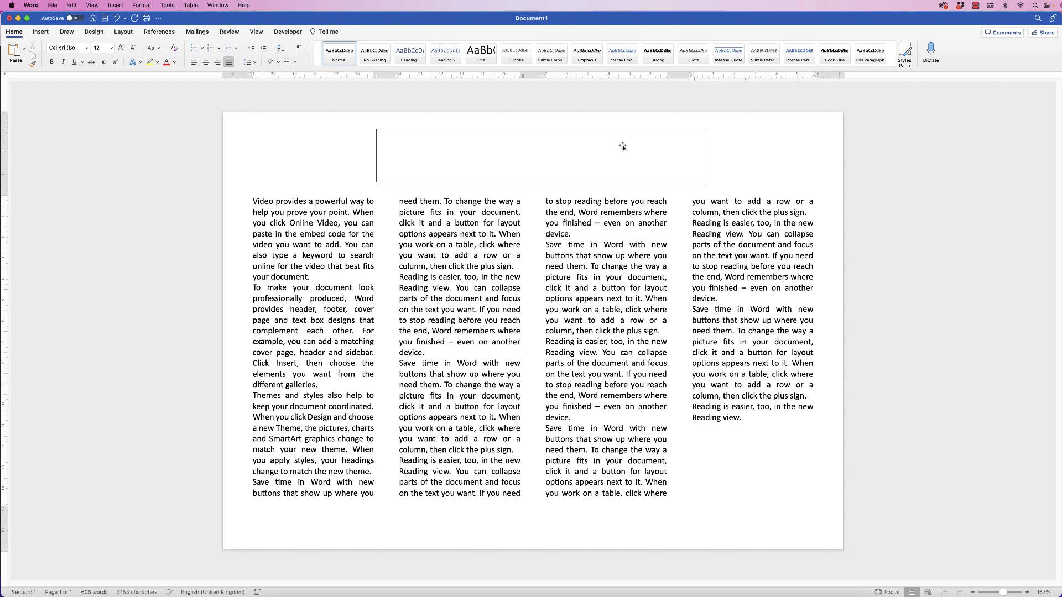
left_click_drag(620, 132, 623, 194)
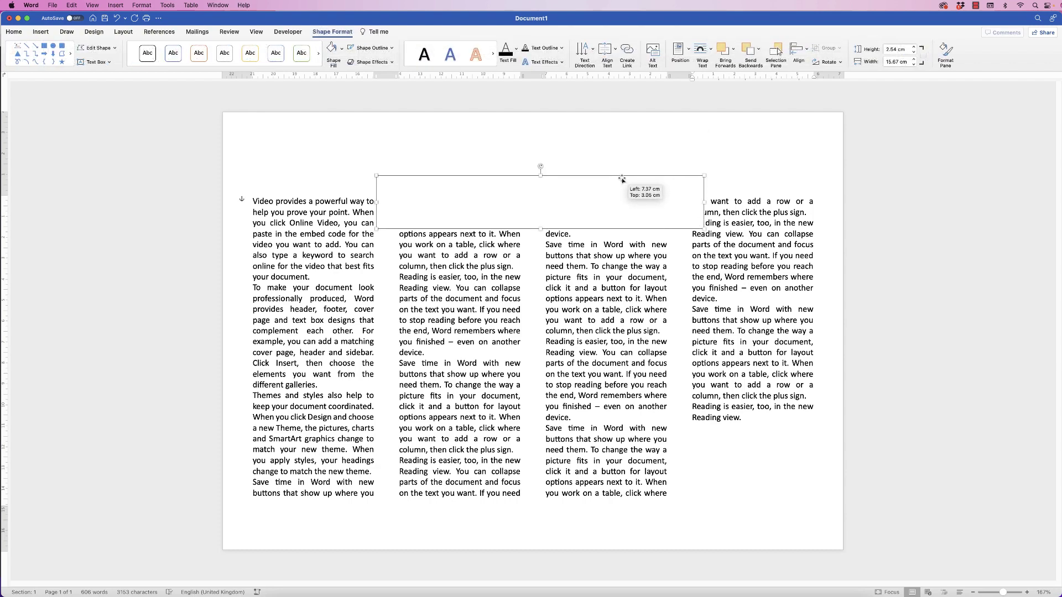
left_click_drag(623, 194, 623, 130)
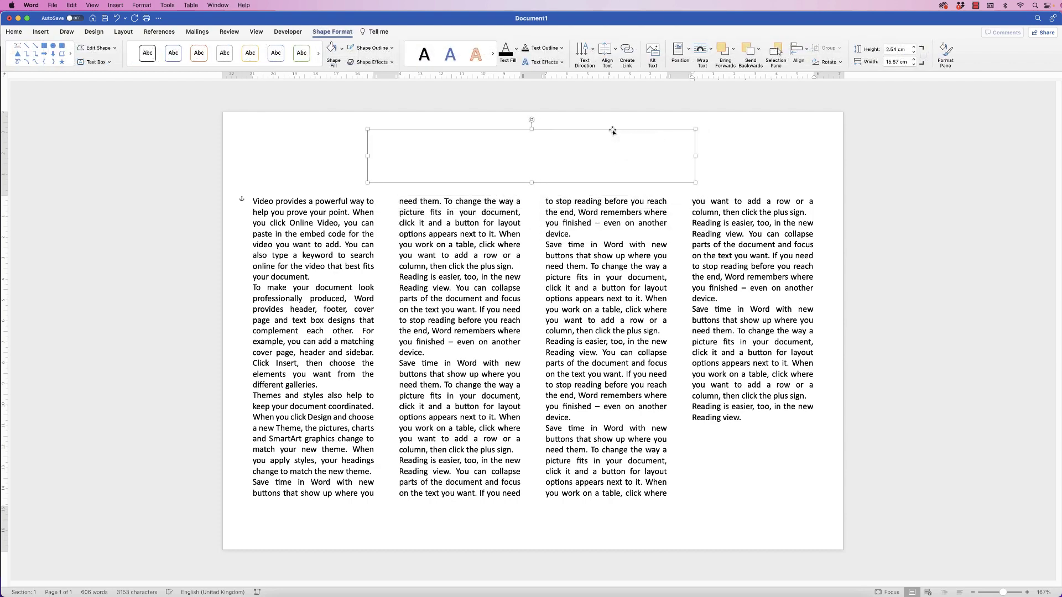
Type 'DOCUMENT TITLE' into the text box and reselect the box.
left_click(600, 152)
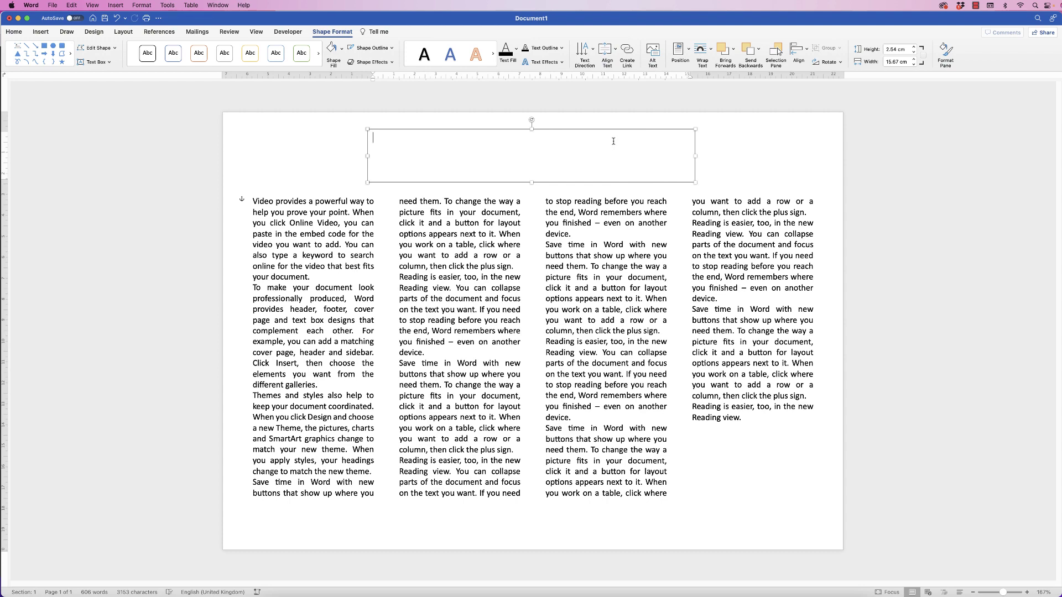
type("DO")
type("CUMENT T")
type("ITLE")
left_click(332, 141)
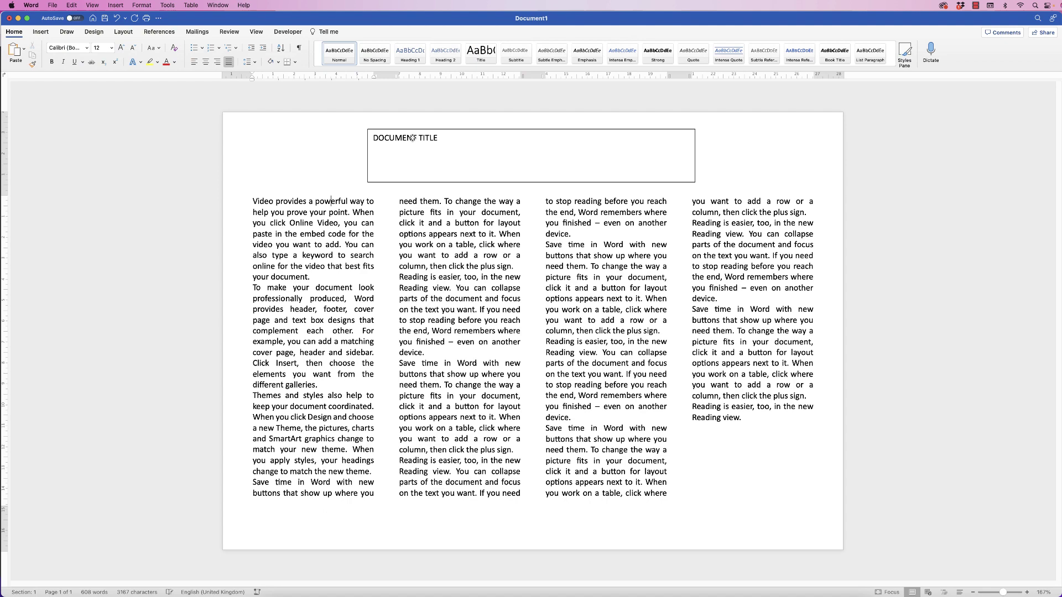
left_click(413, 138)
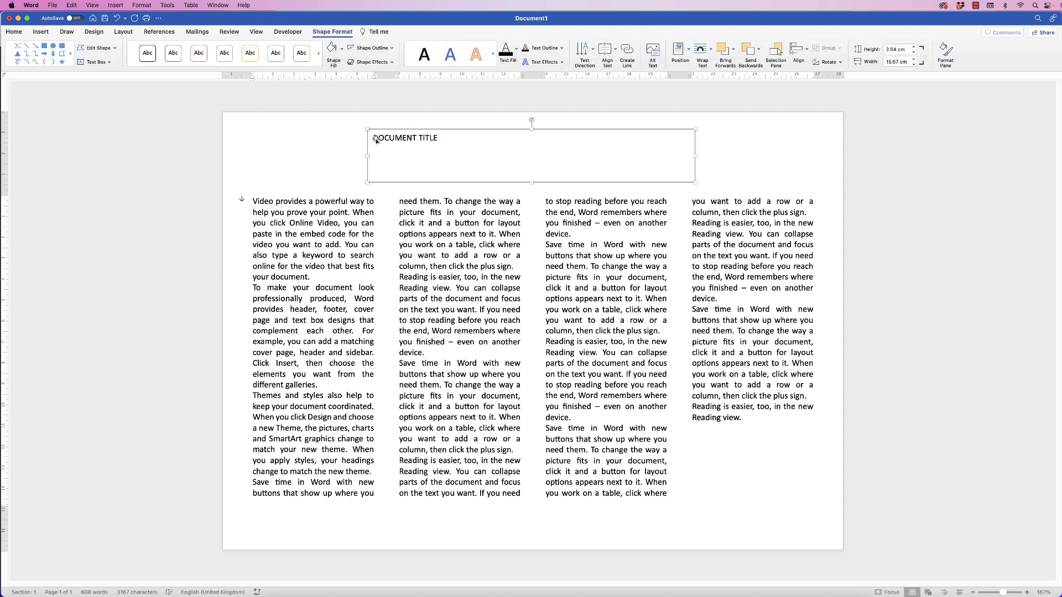
Enlarge 'DOCUMENT TITLE' to 48 pt, reduce it to 36 pt, then underline and centre it.
left_click(13, 32)
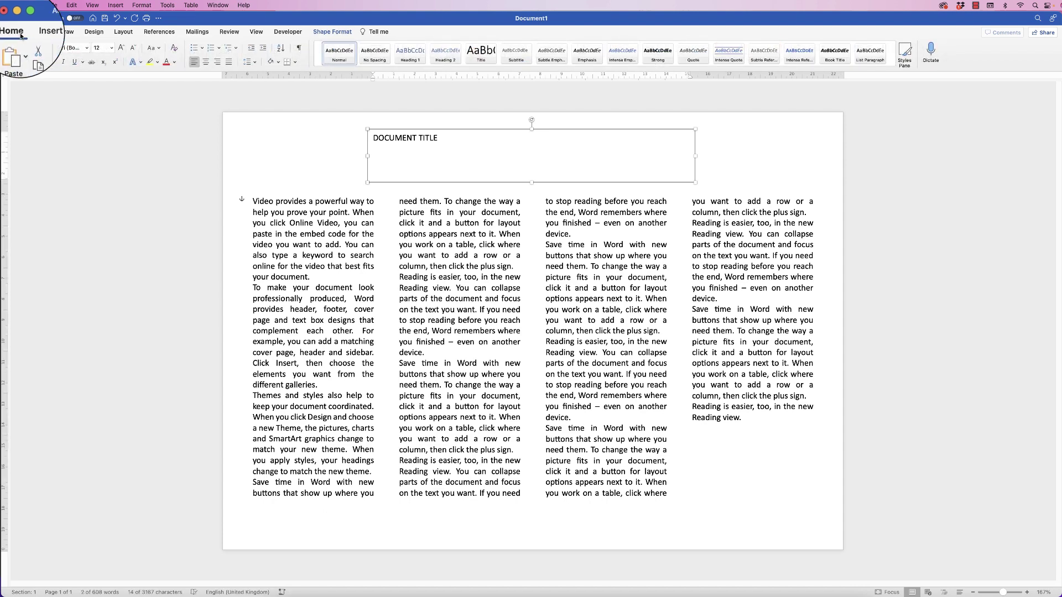
left_click(122, 50)
left_click(121, 49)
left_click(121, 49)
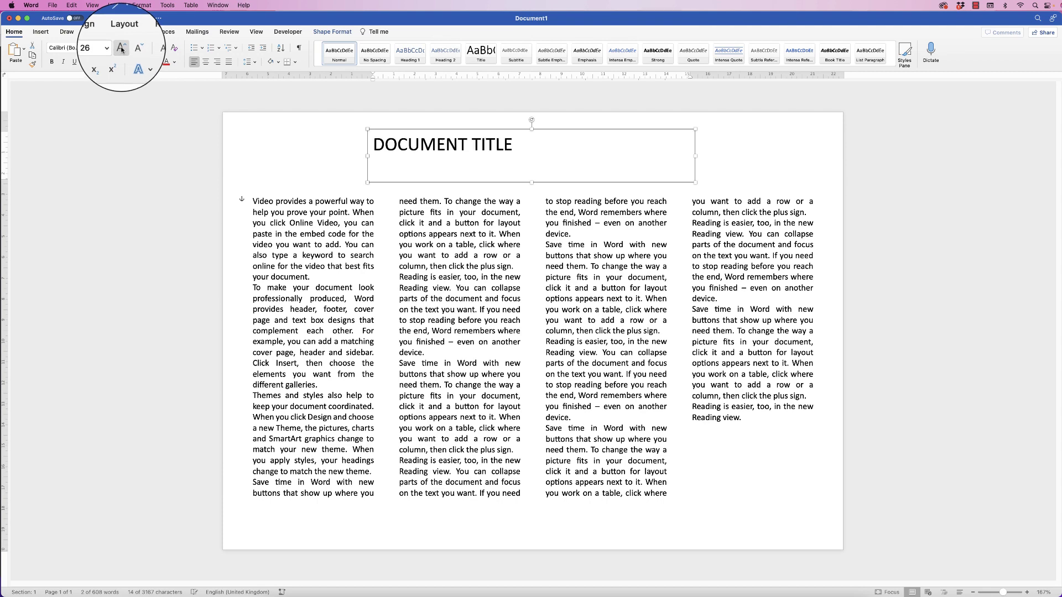
left_click(122, 49)
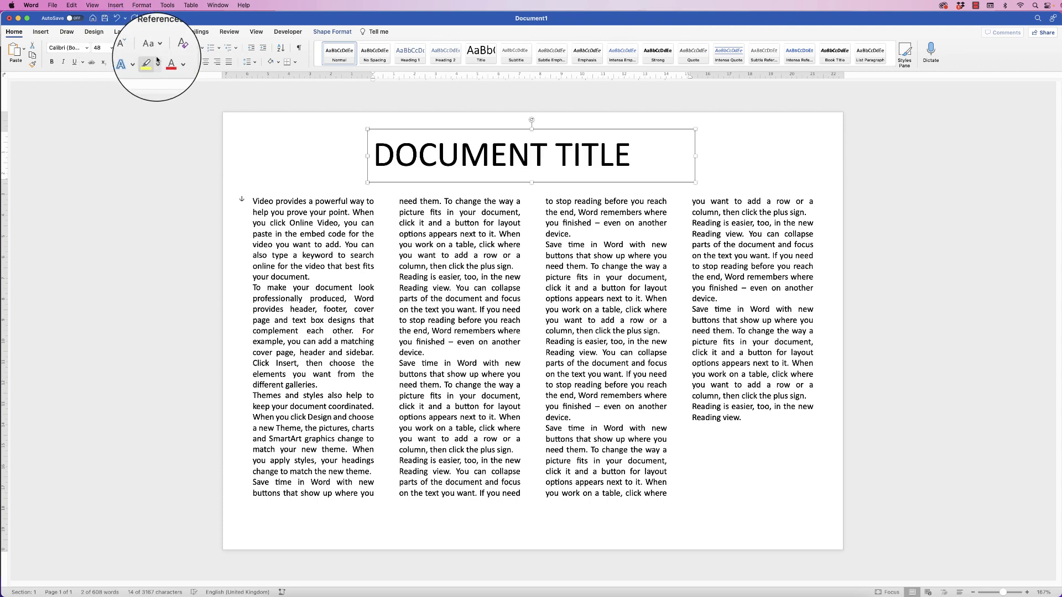
left_click(132, 49)
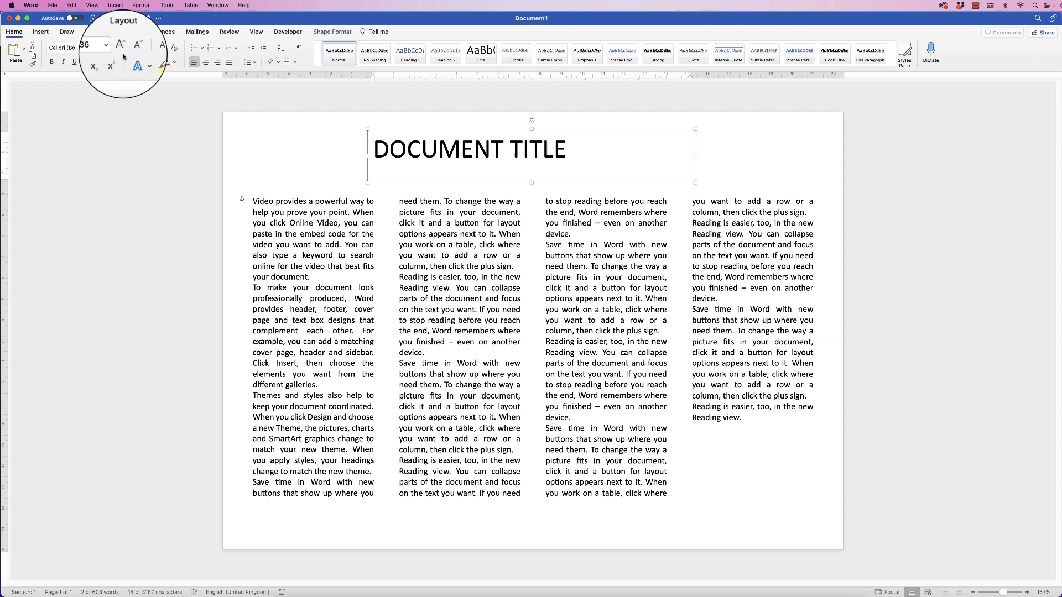
left_click(75, 63)
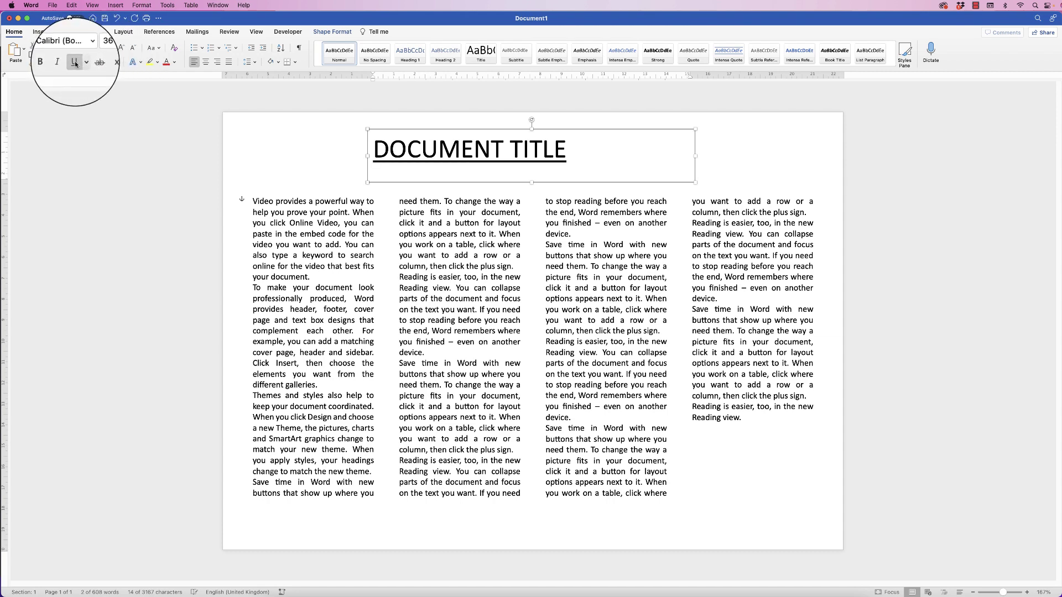
left_click(205, 63)
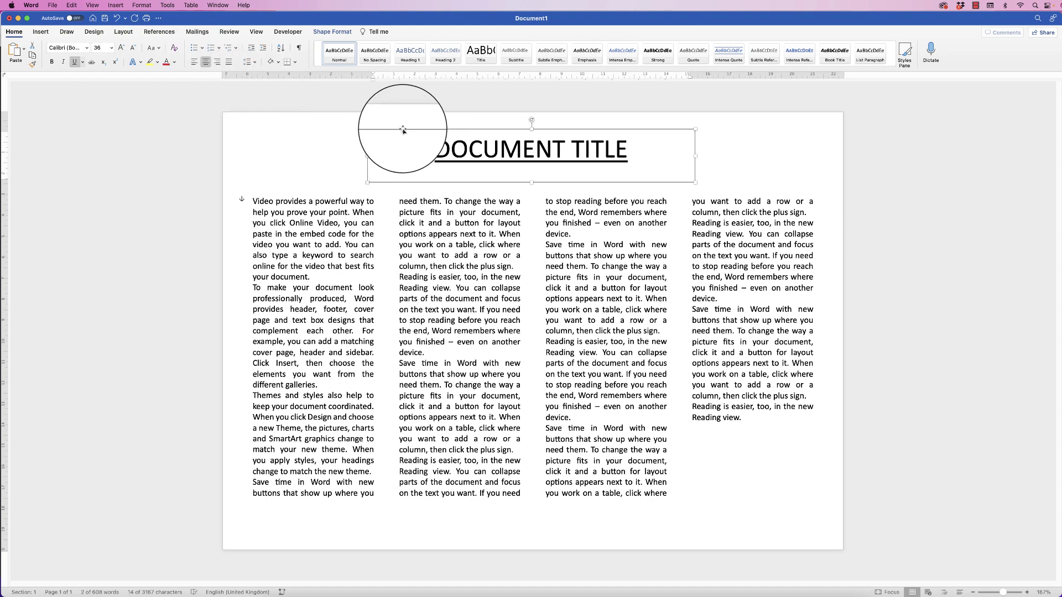
Give the title text box No Outline and No Fill, then reselect it.
left_click(345, 32)
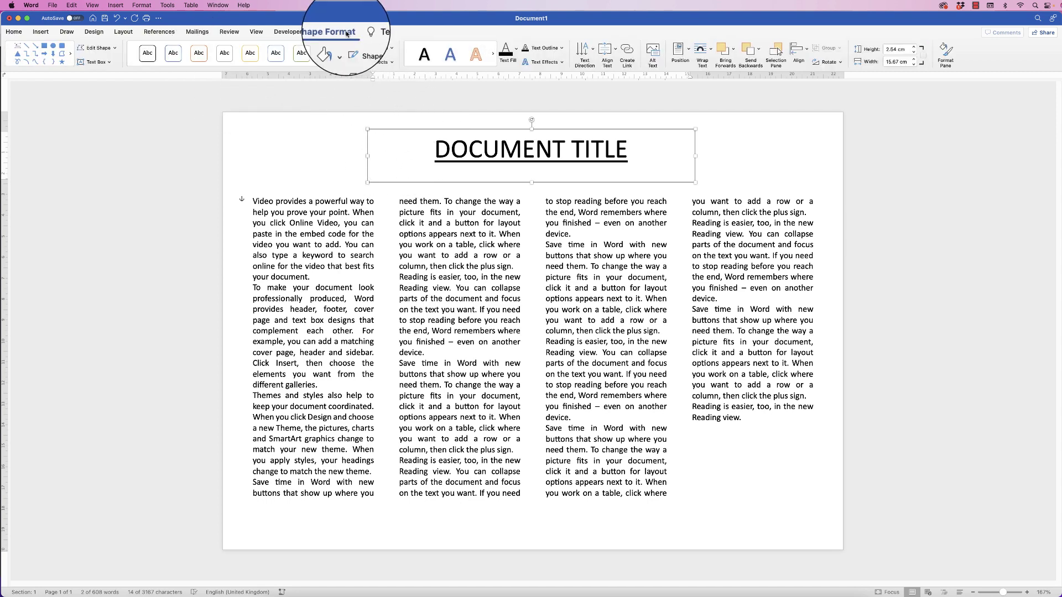
left_click(383, 52)
left_click(384, 65)
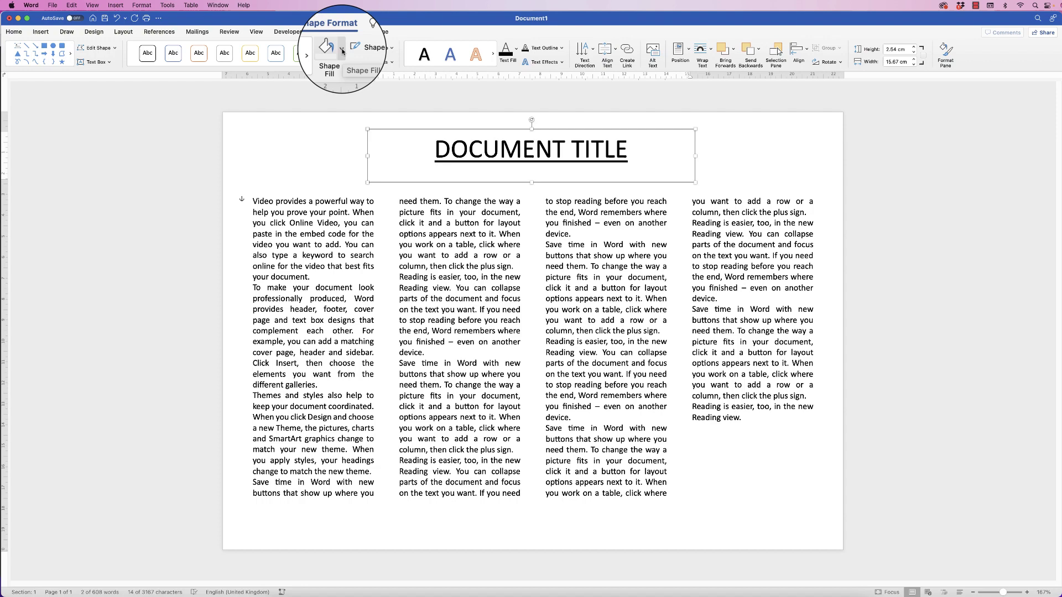
left_click(348, 43)
left_click(343, 70)
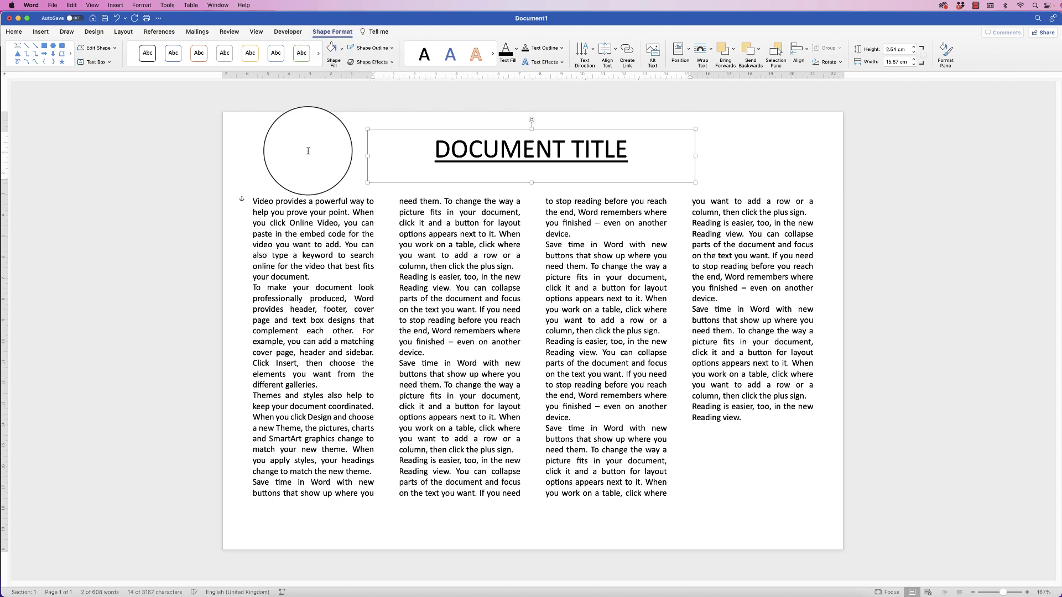
left_click(309, 151)
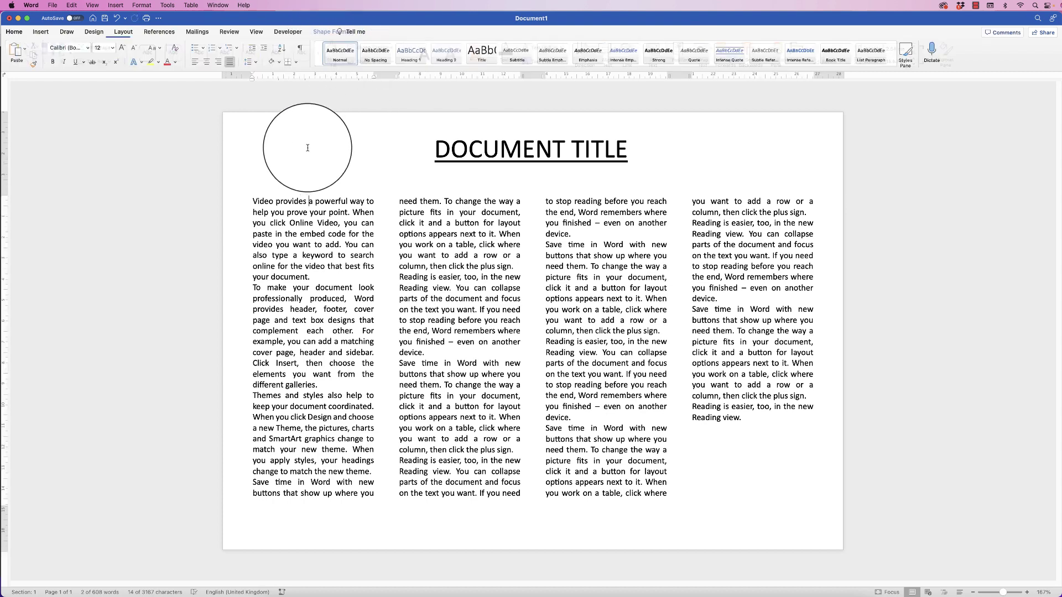
left_click(493, 149)
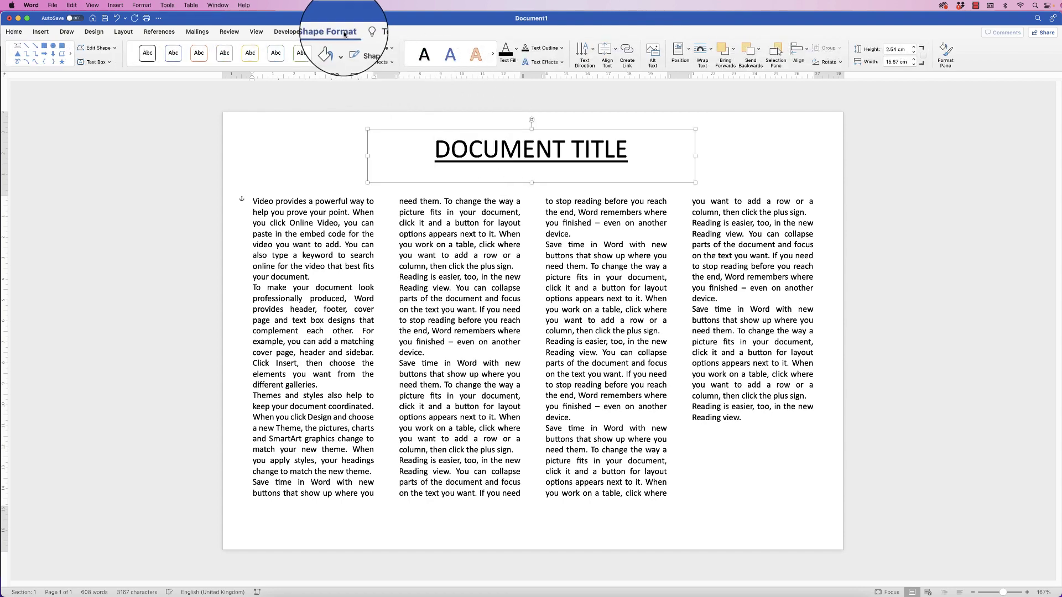
Align the title text box to the horizontal centre of the page.
left_click(808, 52)
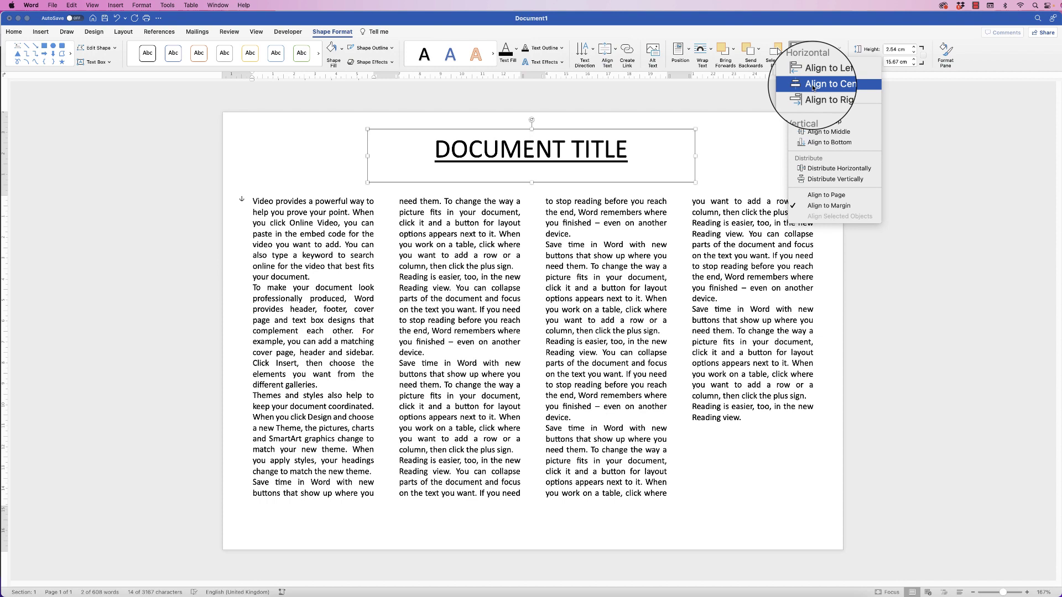
left_click(809, 85)
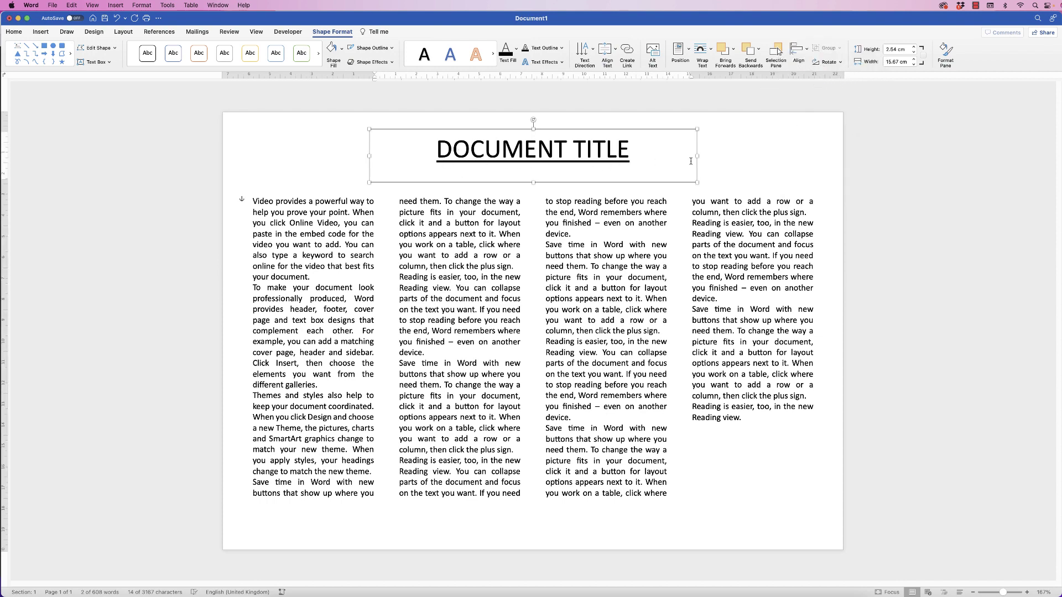
left_click(859, 182)
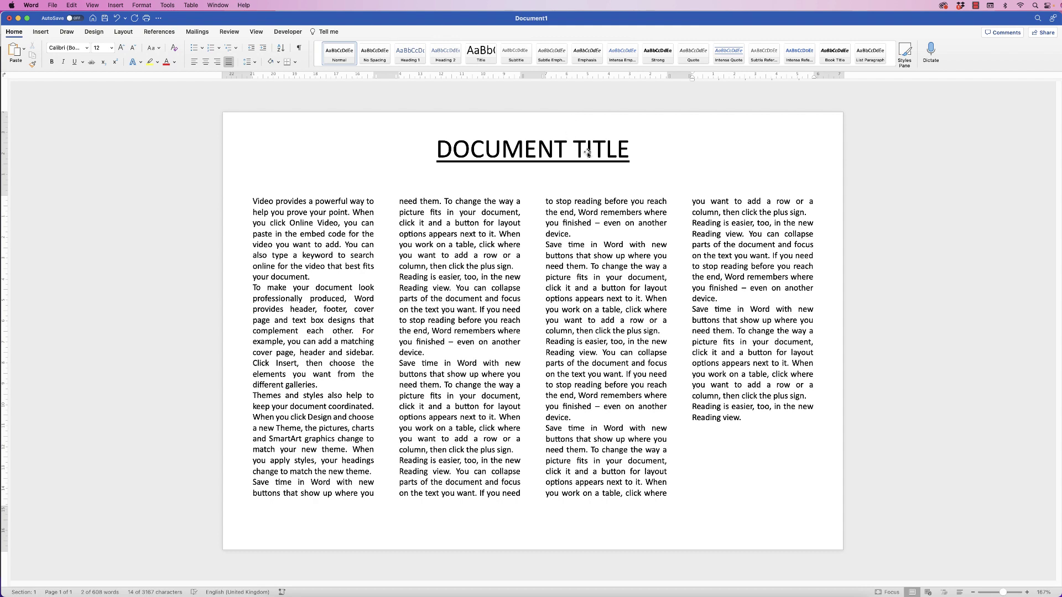
Nudge the title box slightly down so it sits just above the columns.
left_click(588, 153)
key("Down")
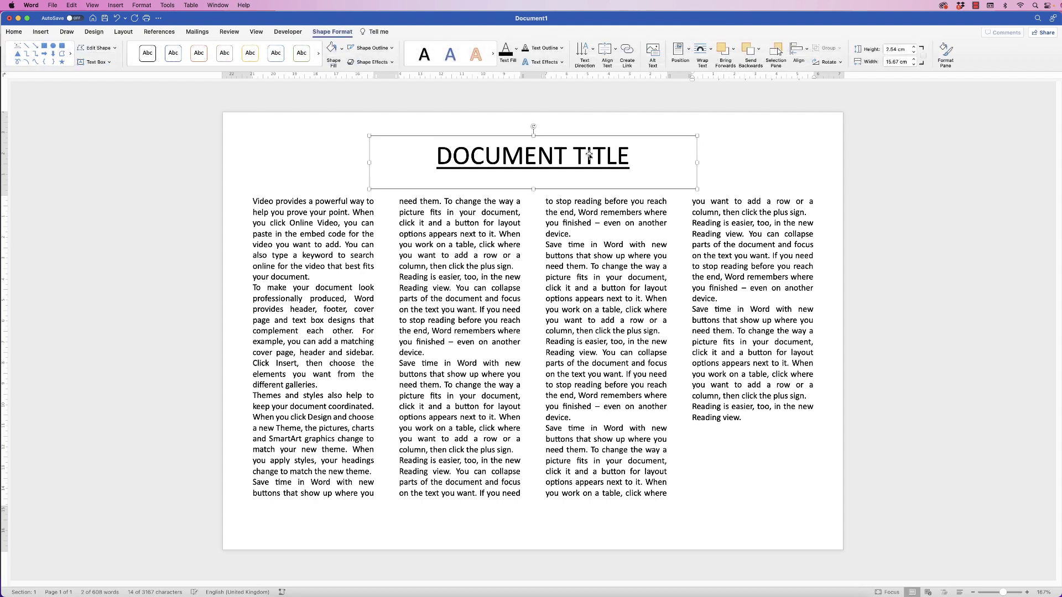
left_click(980, 250)
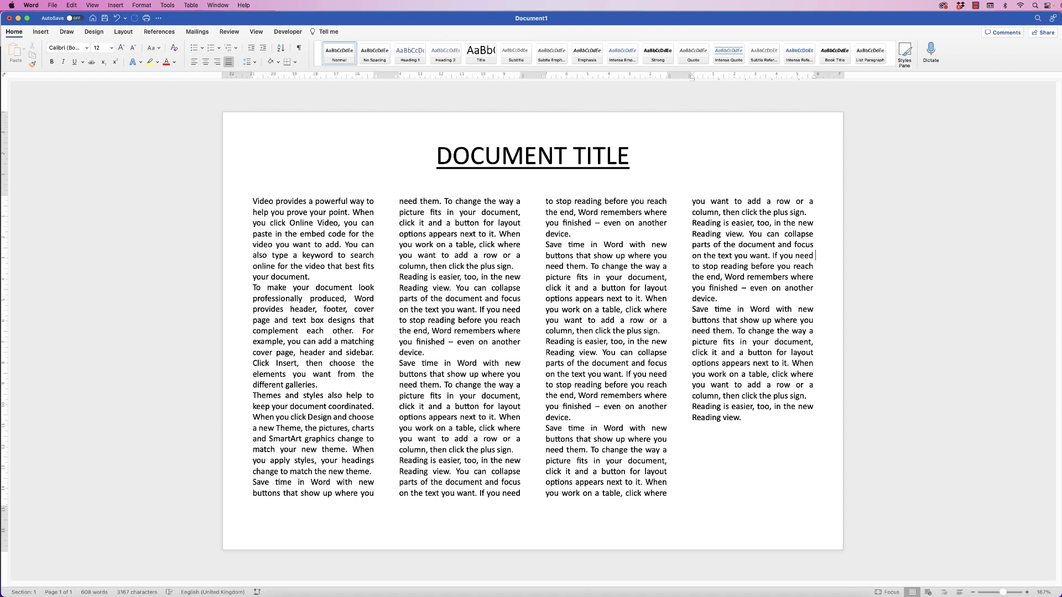
Save a copy as a PDF named 'DOCUMENT TITLE' in the Images folder.
left_click(52, 5)
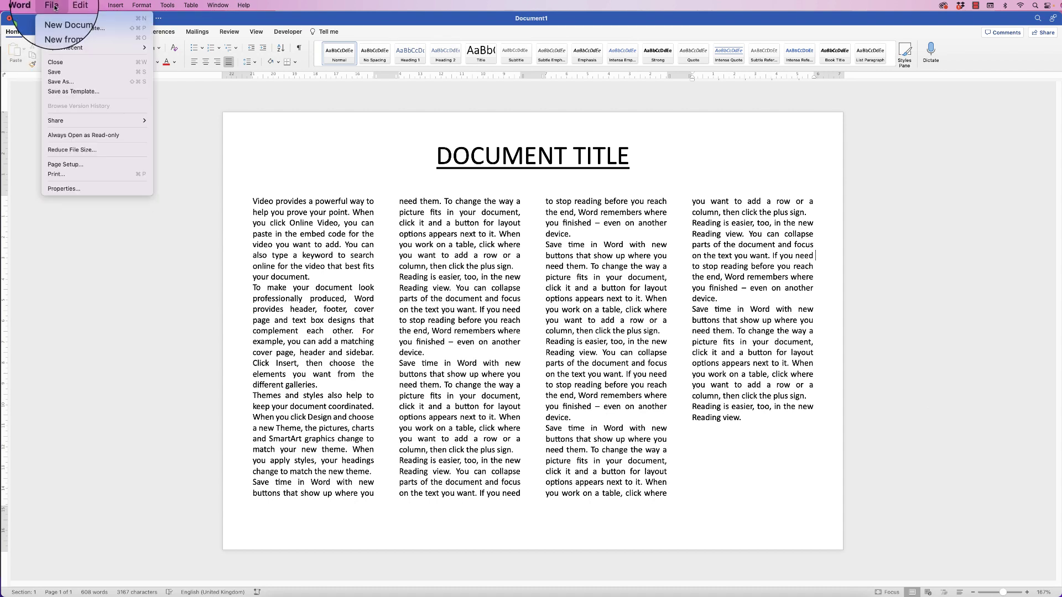
left_click(56, 81)
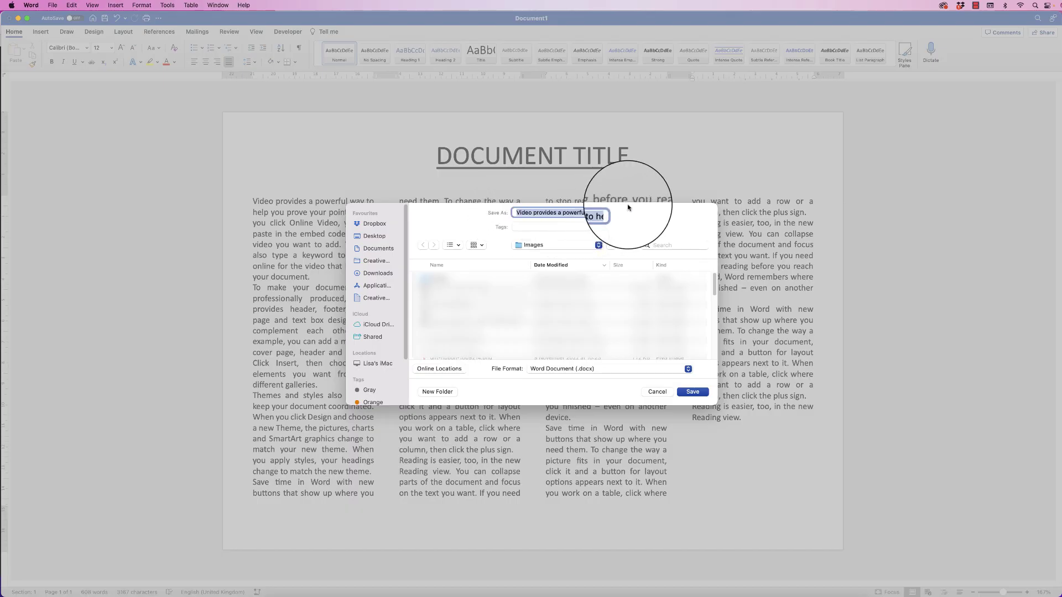
type("DOCUMENT TITLE.docx")
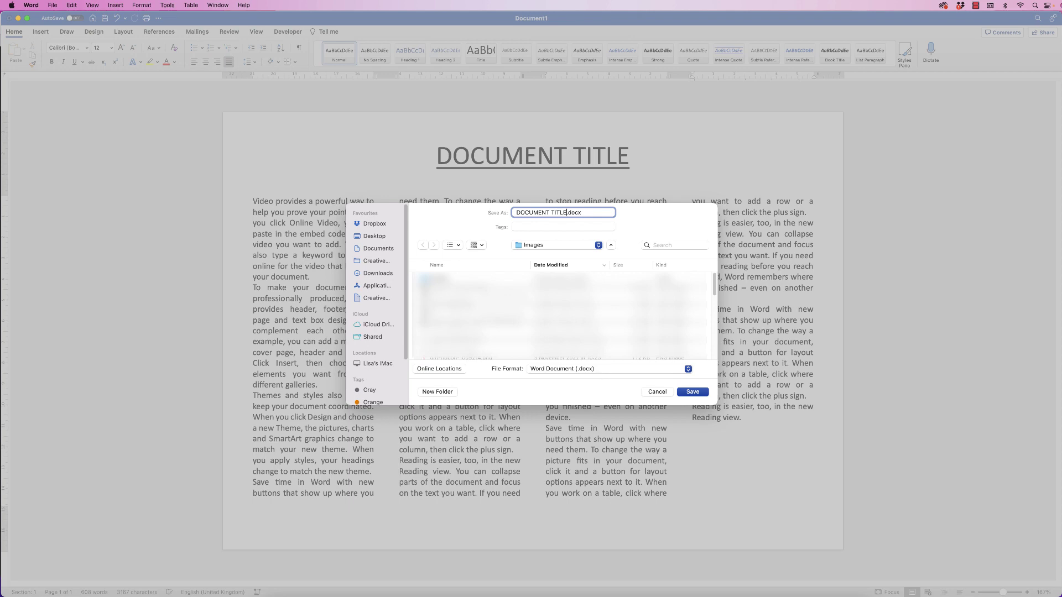
left_click(553, 245)
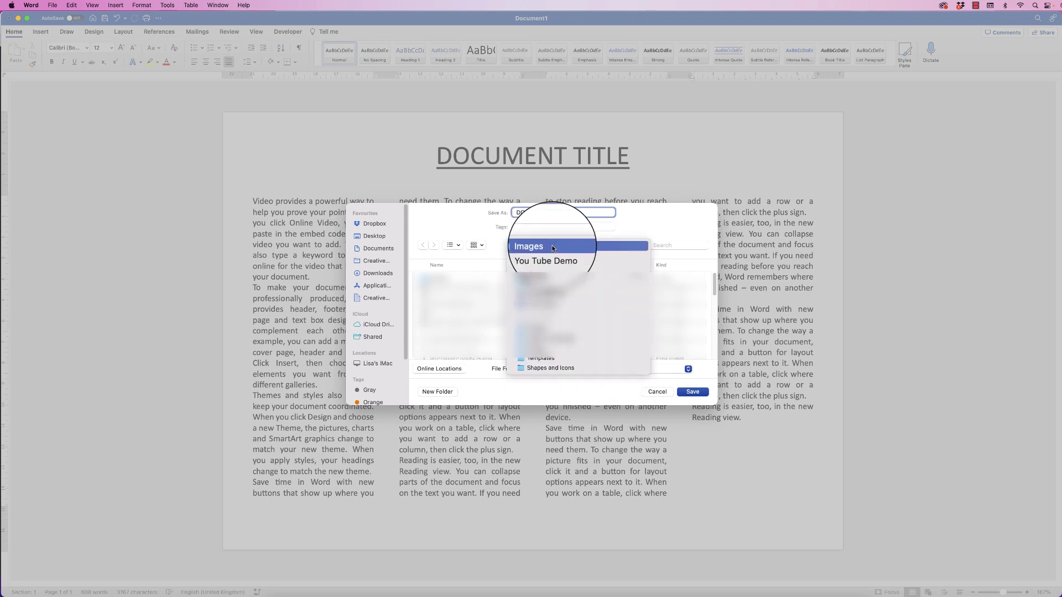
left_click(553, 248)
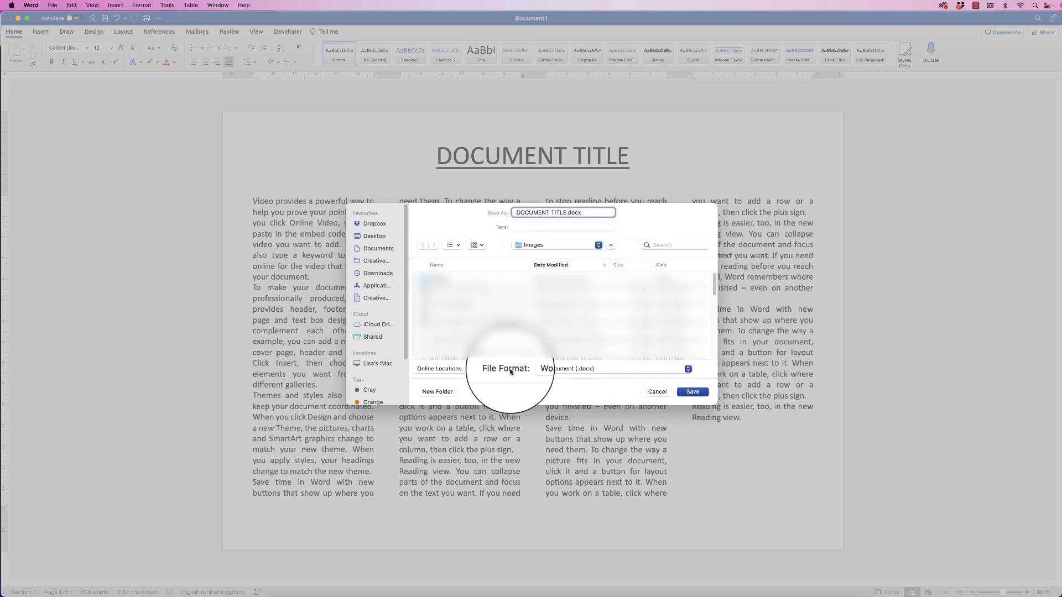
left_click(601, 370)
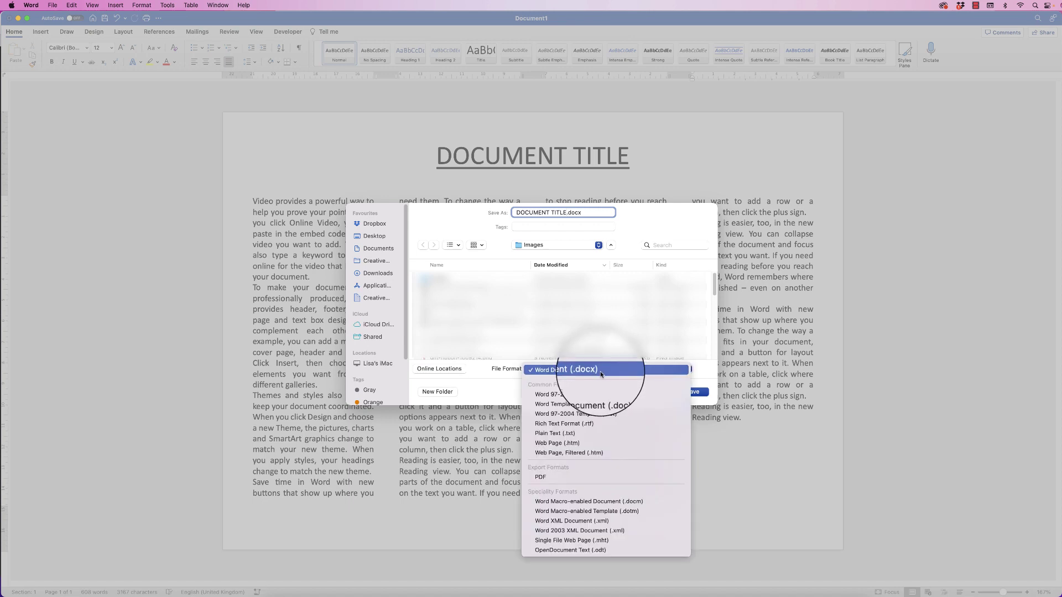
left_click(553, 474)
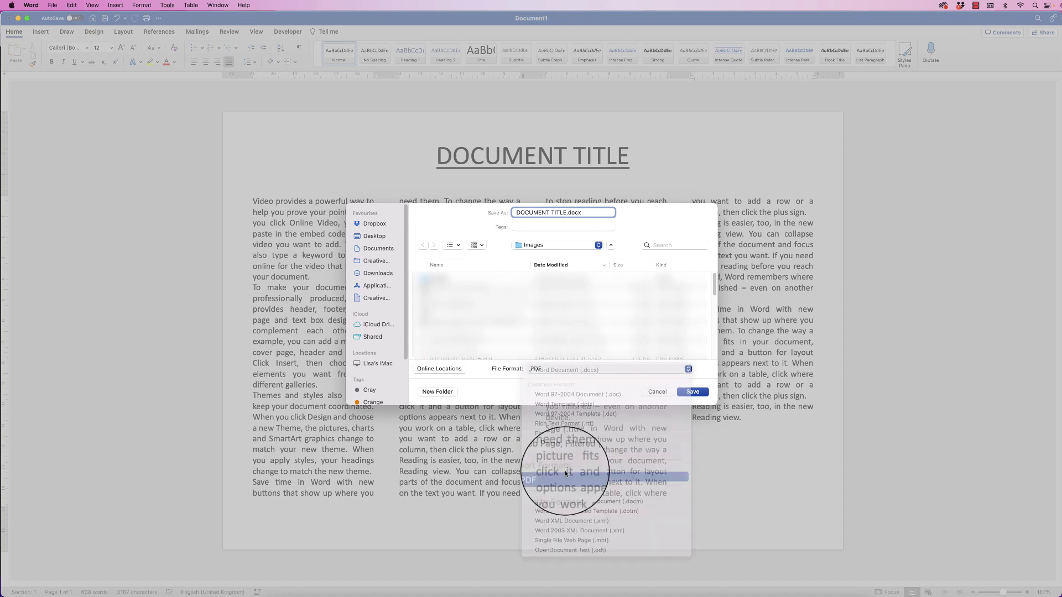
left_click(692, 392)
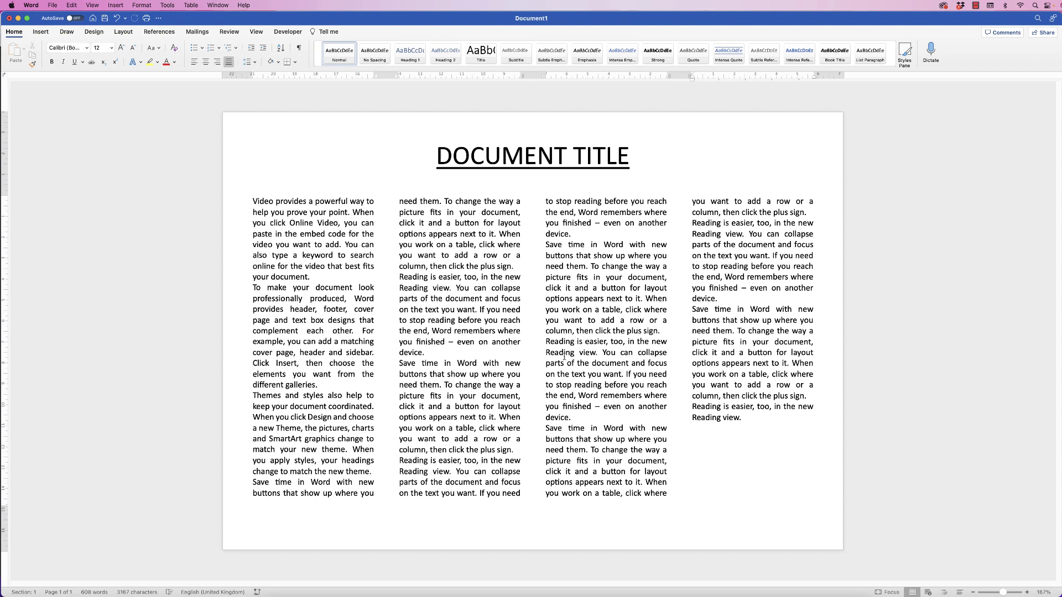
Save the document as a .dotx Word template in the Templates folder.
left_click(53, 5)
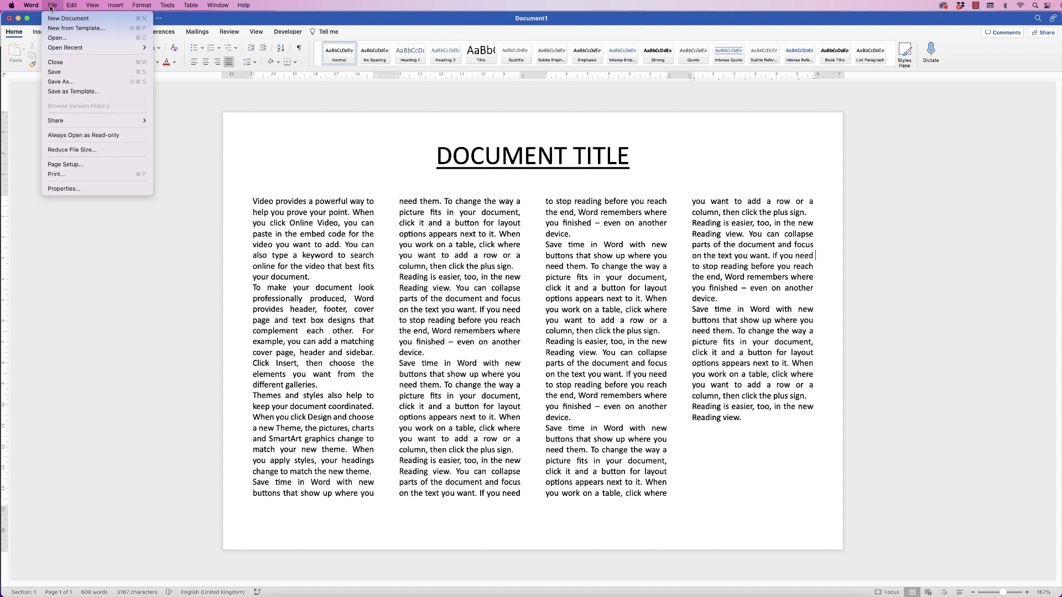
left_click(59, 91)
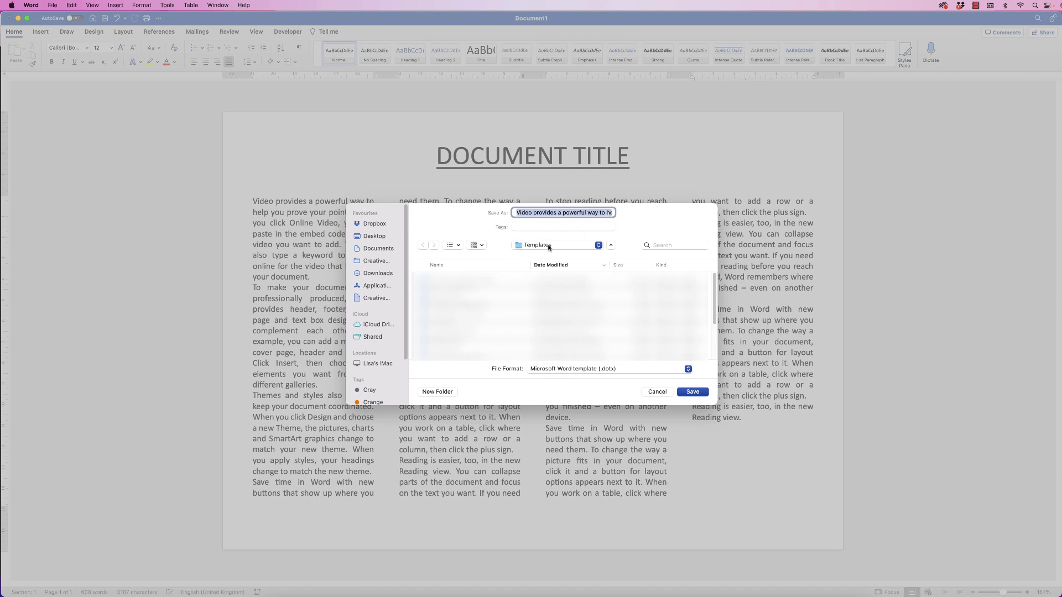
left_click(600, 246)
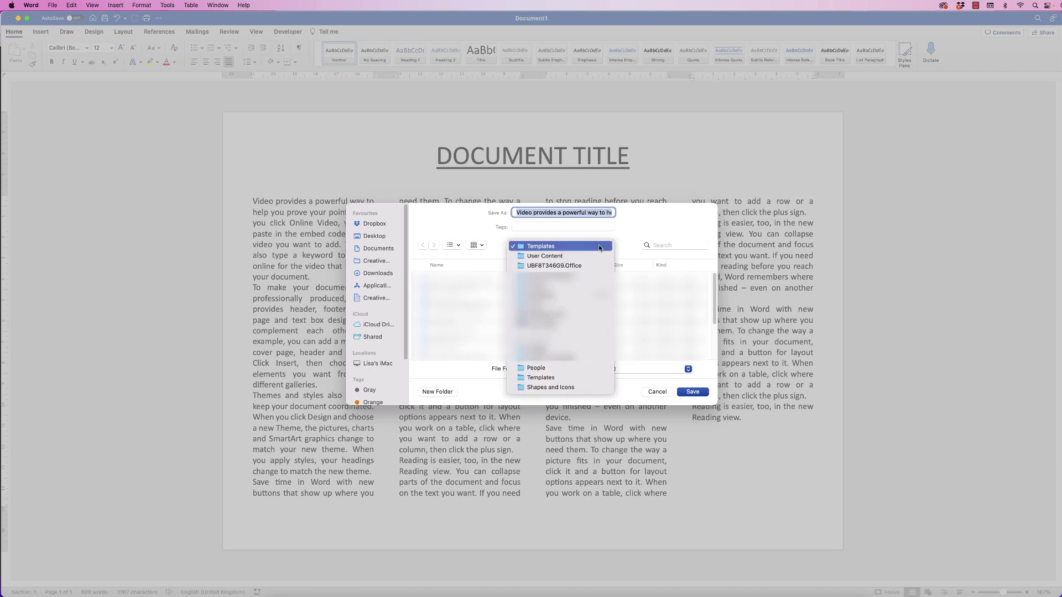
left_click(560, 250)
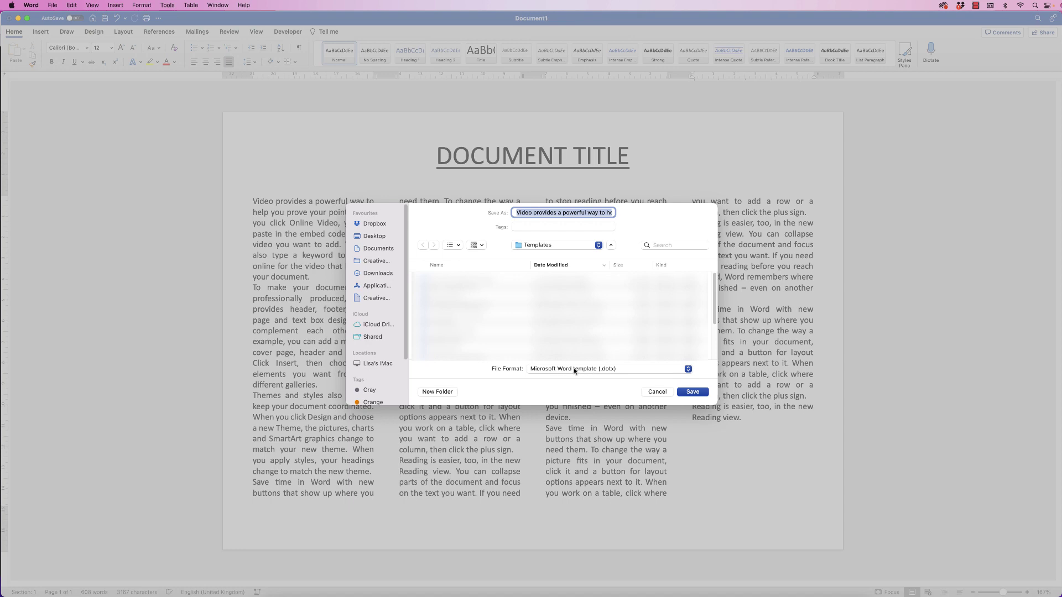
left_click(630, 373)
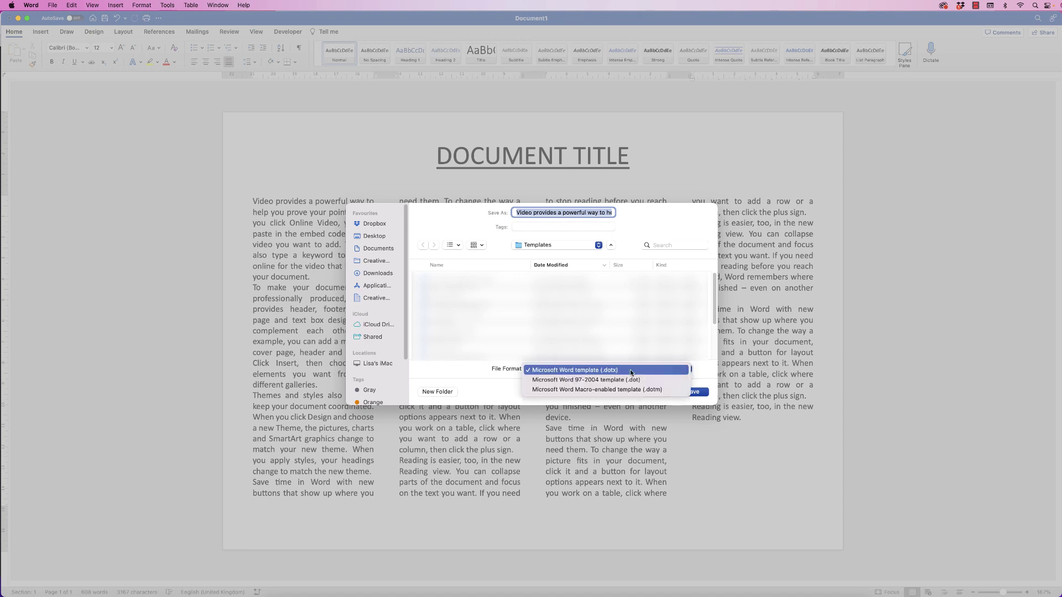
left_click(589, 371)
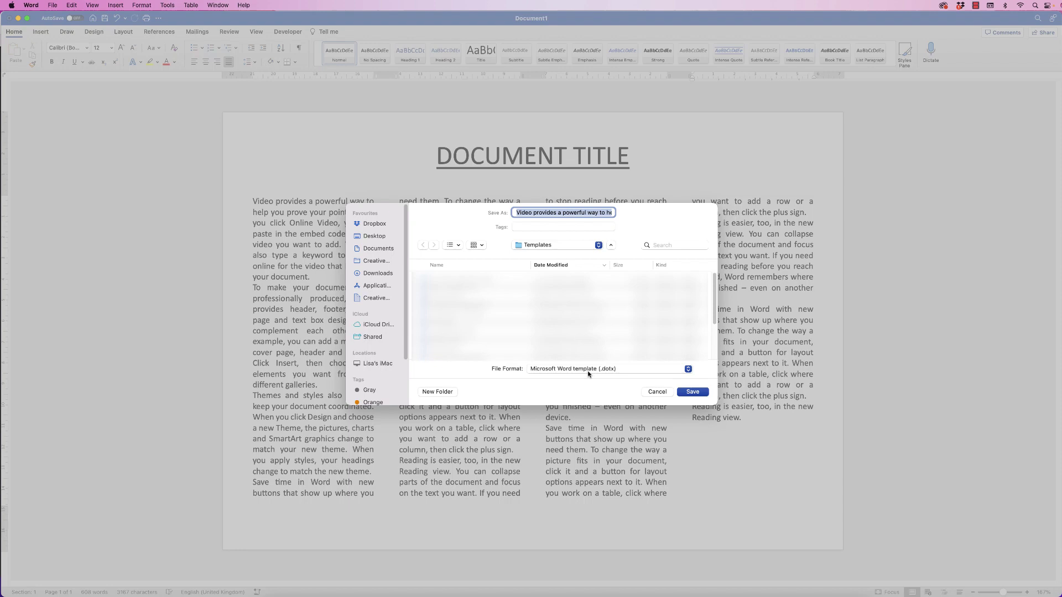
left_click(692, 392)
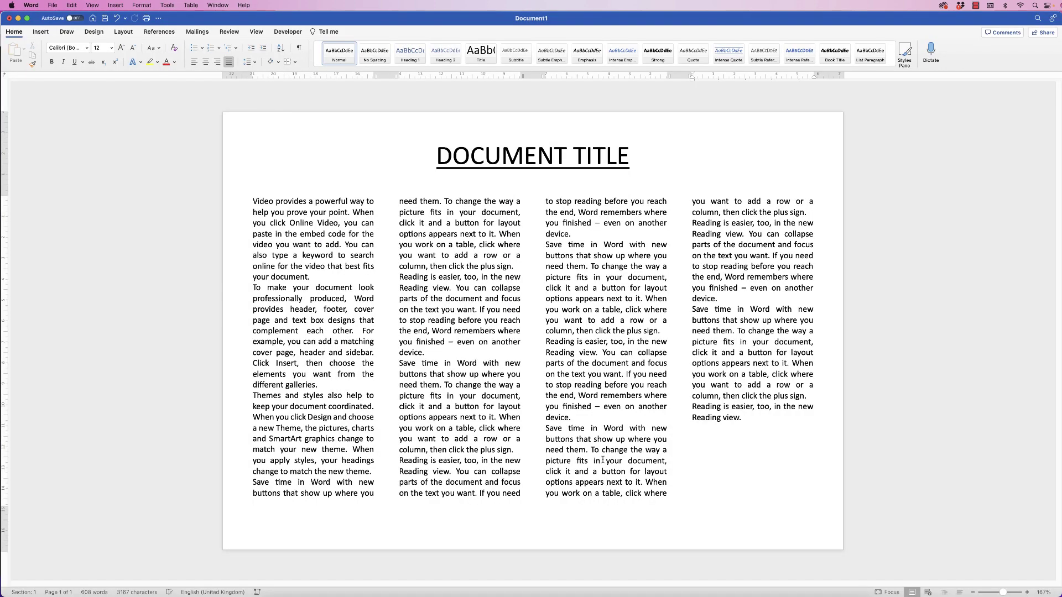